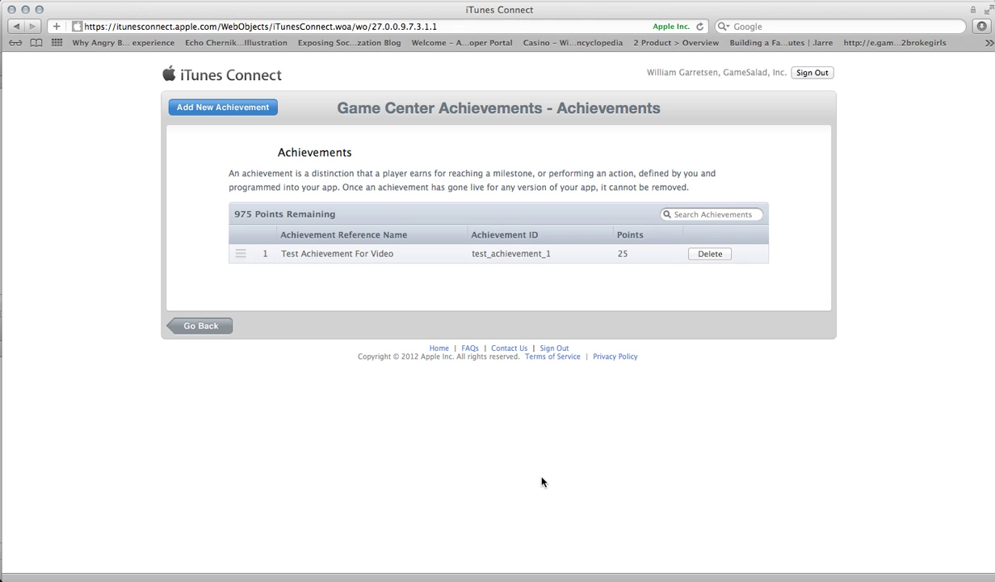
- Switch from the iTunes Connect achievements list to the GameSalad project's empty Initial Scene
{"action": "left_click", "coordinate": [516, 576]}
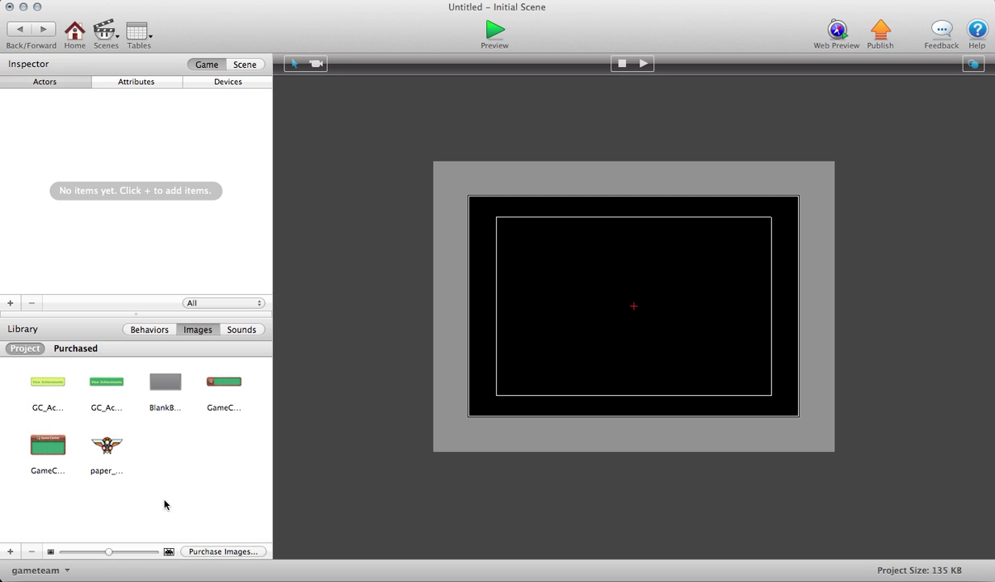
- Create the GC_Achievement1 actor from the View Achievements image, place it at lower left, and open its editor
{"action": "left_click", "coordinate": [112, 389]}
{"action": "left_click_drag", "start_coordinate": [113, 388], "coordinate": [508, 392]}
{"action": "left_click", "coordinate": [64, 198]}
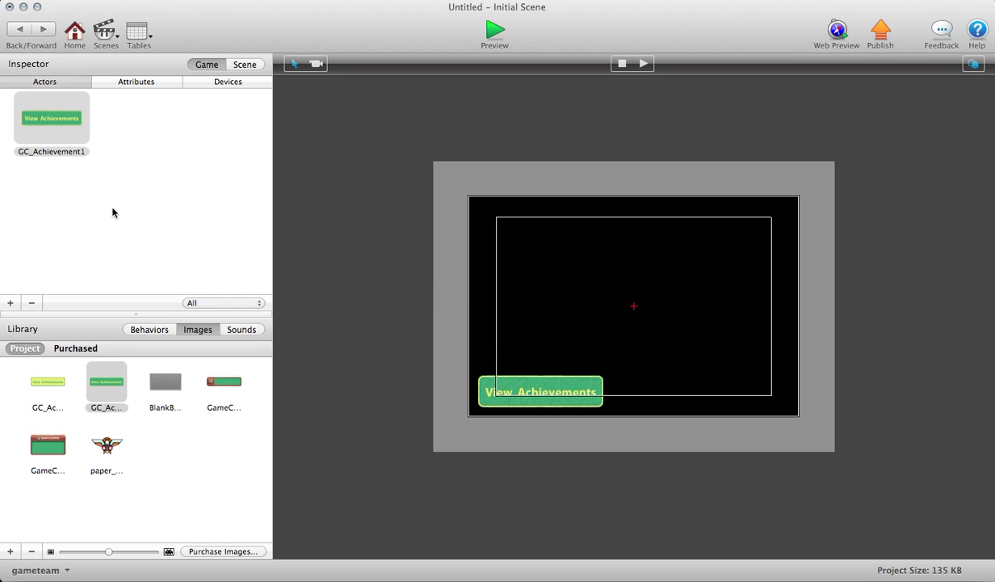
{"action": "left_click", "coordinate": [59, 126]}
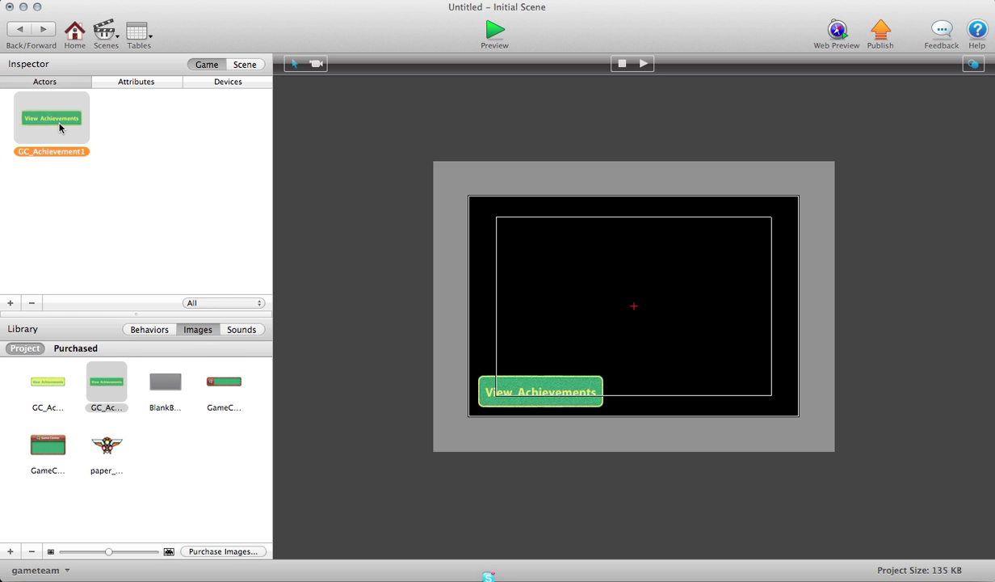
{"action": "double_click", "coordinate": [59, 127]}
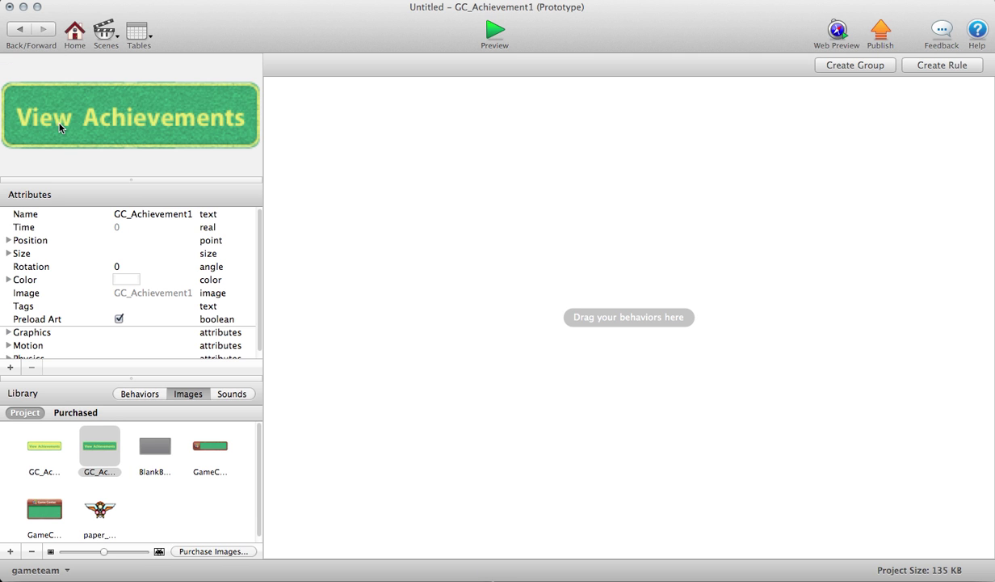
- Give GC_Achievement1 a touch-pressed rule that runs Game Center – Show Achievements
{"action": "left_click", "coordinate": [940, 64]}
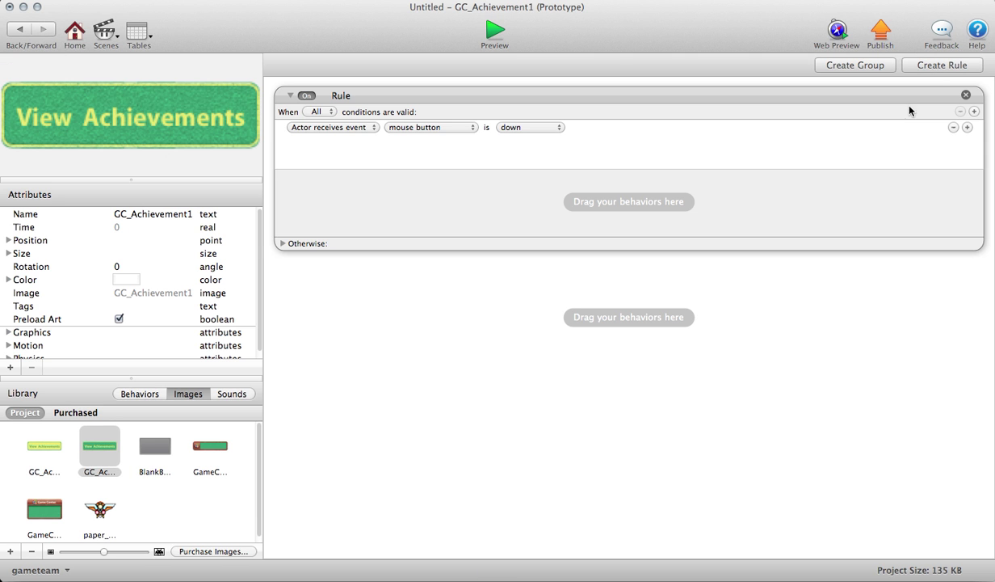
{"action": "left_click", "coordinate": [413, 126]}
{"action": "left_click", "coordinate": [413, 182]}
{"action": "left_click", "coordinate": [137, 393]}
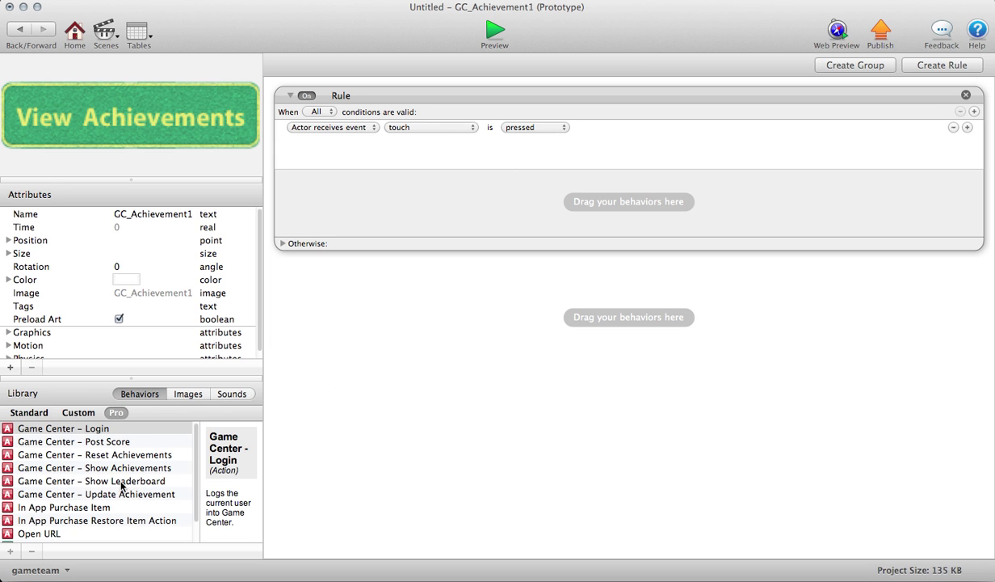
{"action": "left_click_drag", "start_coordinate": [118, 467], "coordinate": [456, 338]}
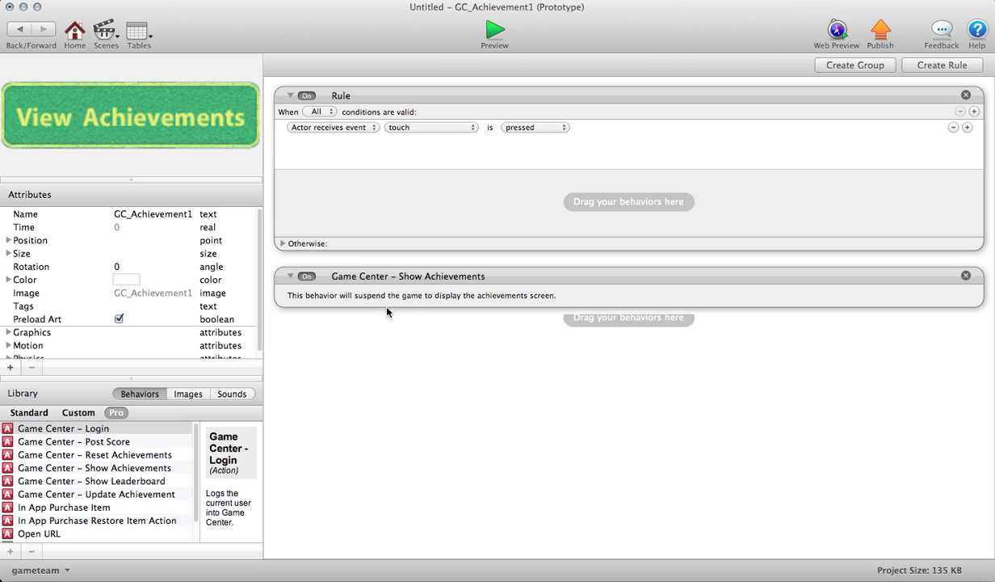
{"action": "left_click_drag", "start_coordinate": [400, 270], "coordinate": [407, 208]}
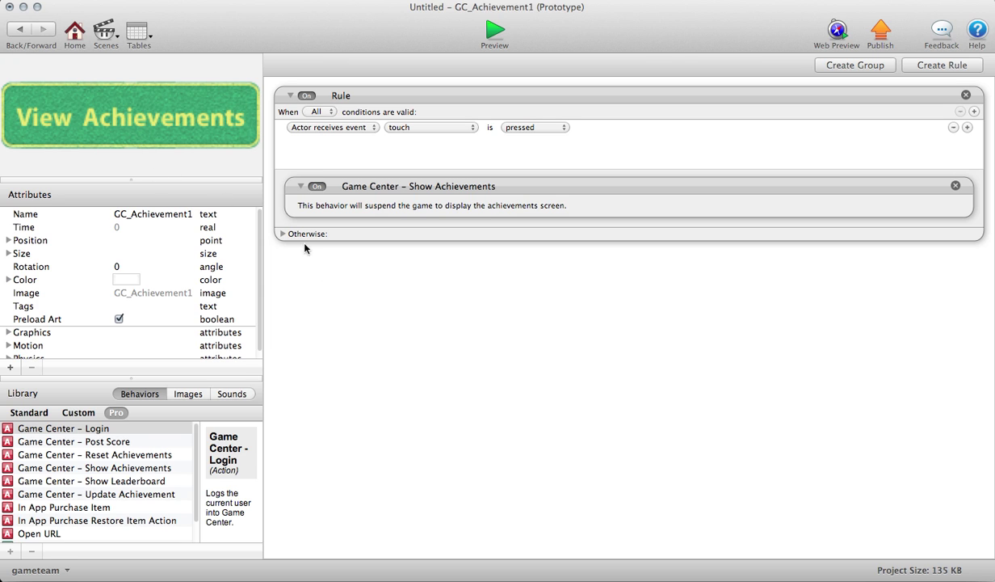
- Create a BlankButton actor, place it small at the scene's lower right, and open its behavior editor
{"action": "left_click", "coordinate": [22, 32]}
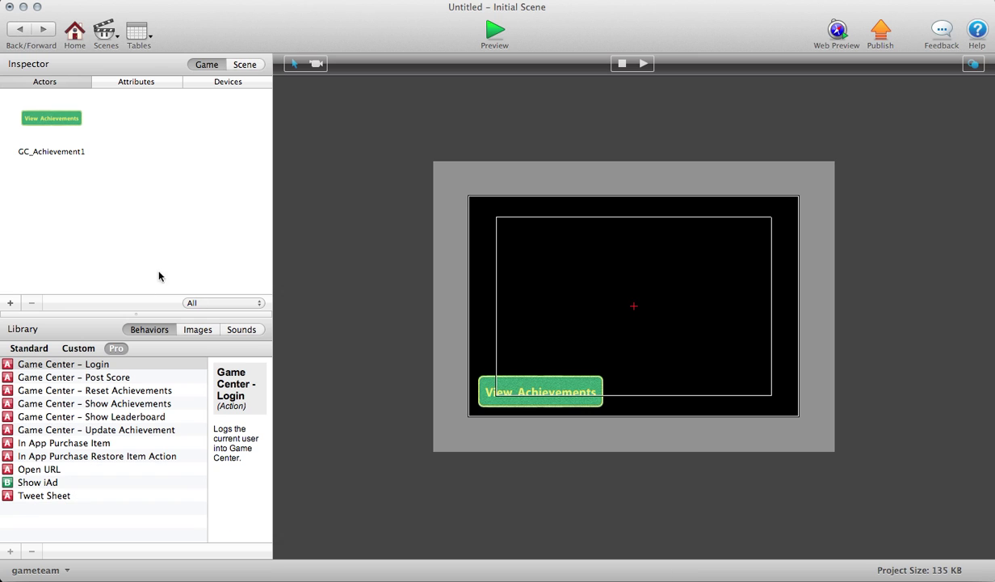
{"action": "left_click", "coordinate": [197, 330]}
{"action": "left_click", "coordinate": [161, 467]}
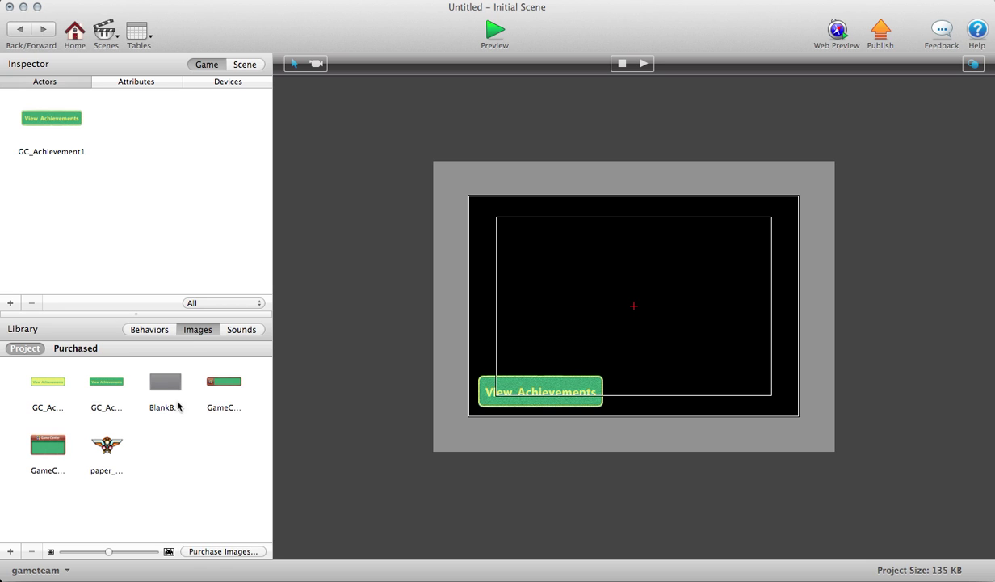
{"action": "left_click_drag", "start_coordinate": [158, 375], "coordinate": [598, 398]}
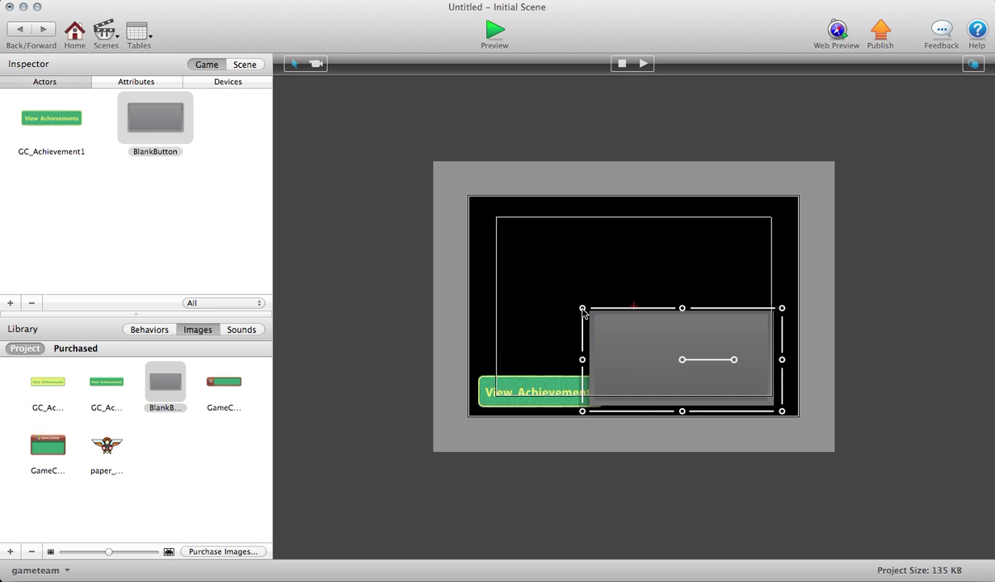
{"action": "left_click_drag", "start_coordinate": [590, 312], "coordinate": [692, 371]}
{"action": "left_click", "coordinate": [649, 411]}
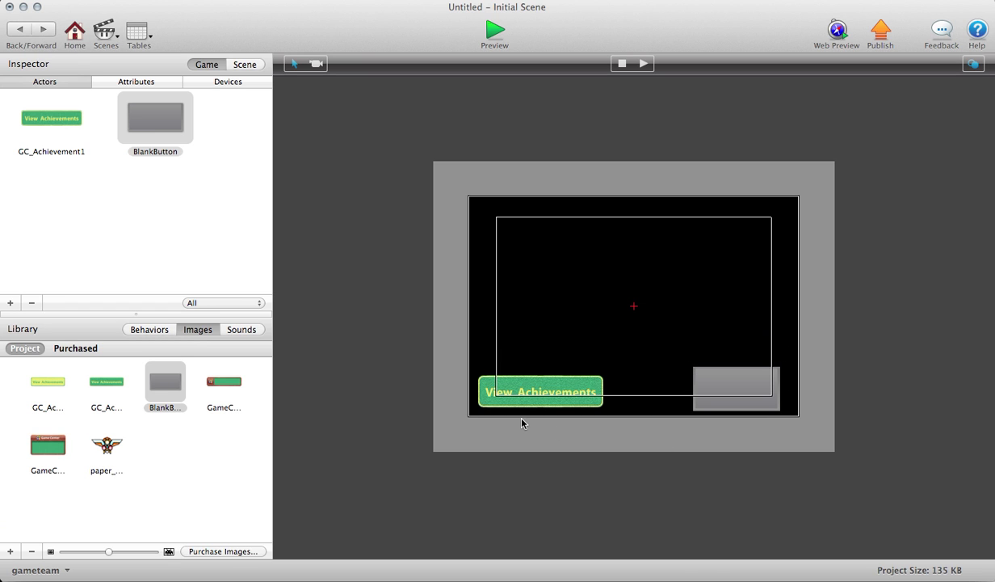
{"action": "left_click", "coordinate": [172, 127]}
{"action": "double_click", "coordinate": [172, 126]}
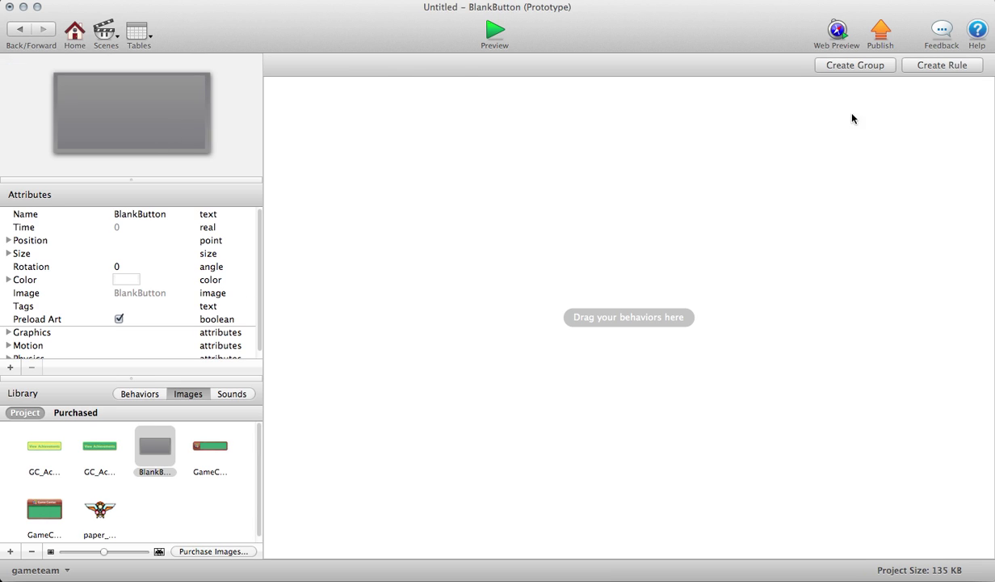
- Give BlankButton a touch-pressed rule running Game Center – Reset Achievements, then go back to the scene
{"action": "left_click", "coordinate": [935, 66]}
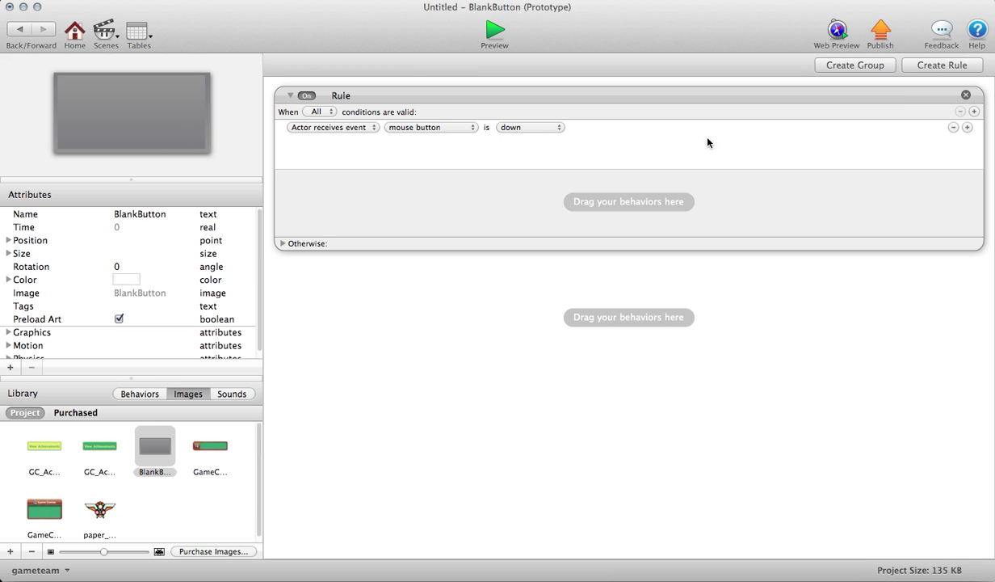
{"action": "left_click", "coordinate": [443, 130]}
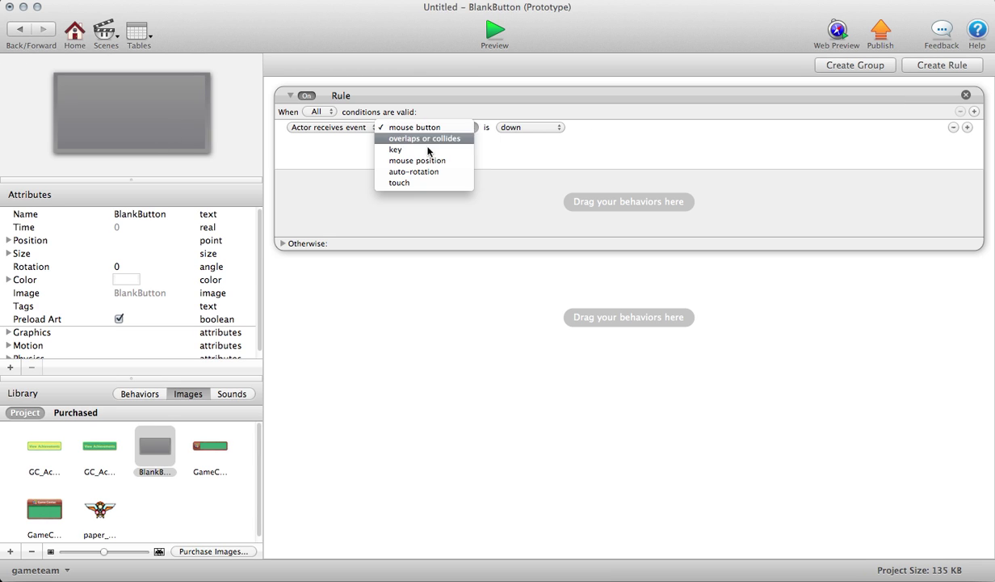
{"action": "left_click", "coordinate": [404, 183]}
{"action": "left_click", "coordinate": [129, 386]}
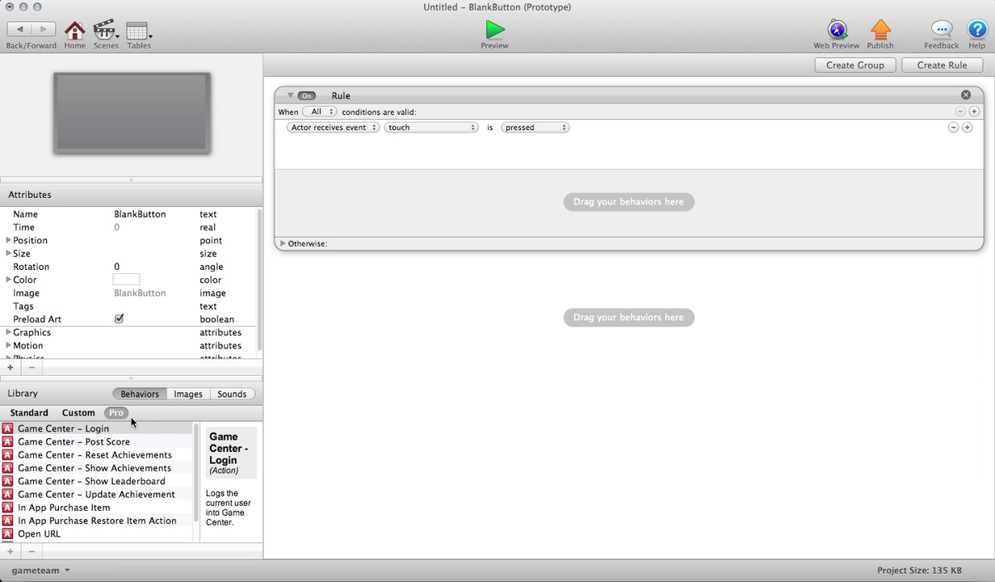
{"action": "left_click_drag", "start_coordinate": [137, 460], "coordinate": [435, 374]}
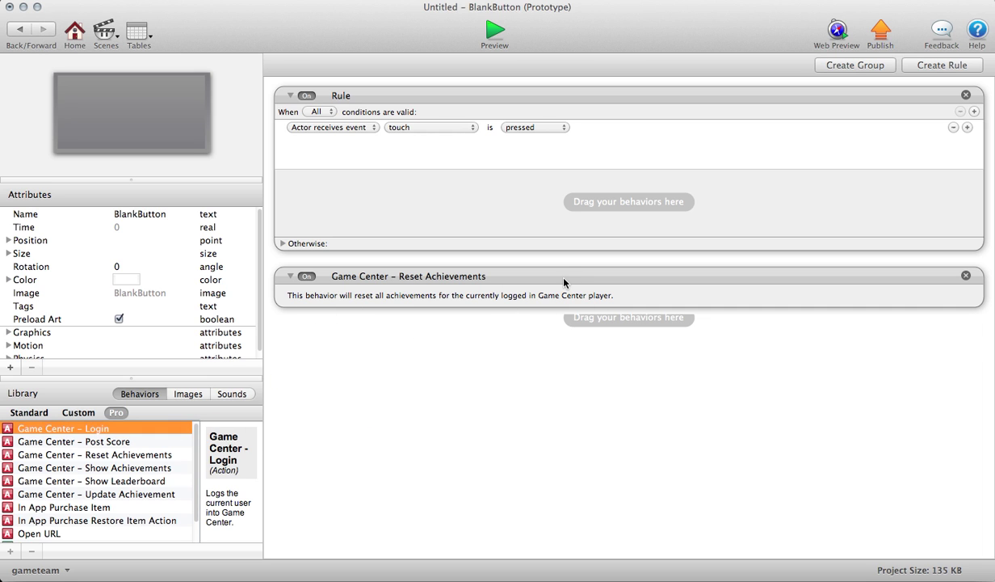
{"action": "left_click_drag", "start_coordinate": [563, 281], "coordinate": [561, 210]}
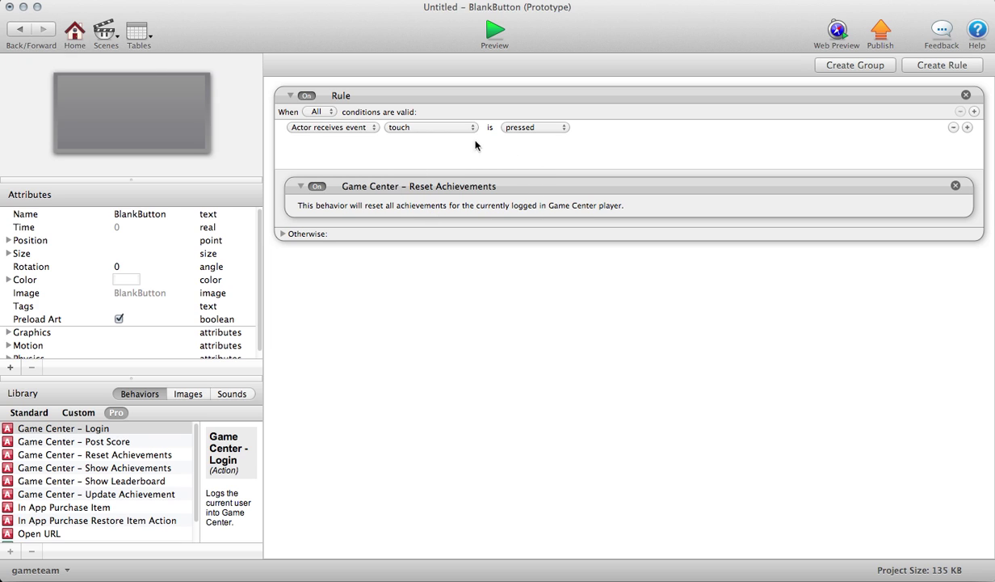
{"action": "left_click", "coordinate": [14, 31]}
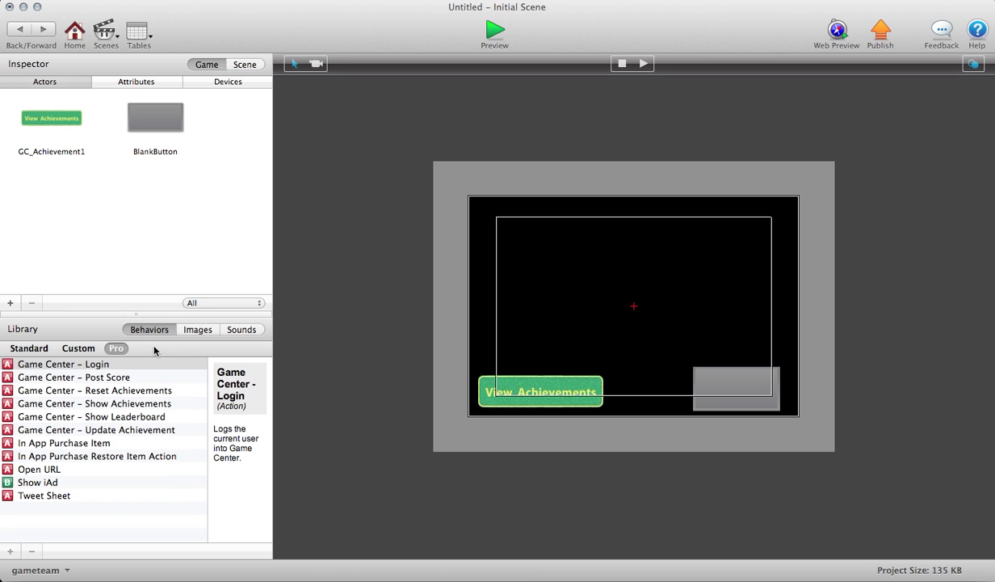
- Create a paper_alien actor from its image and open its behavior editor with the behaviors list
{"action": "left_click", "coordinate": [198, 329]}
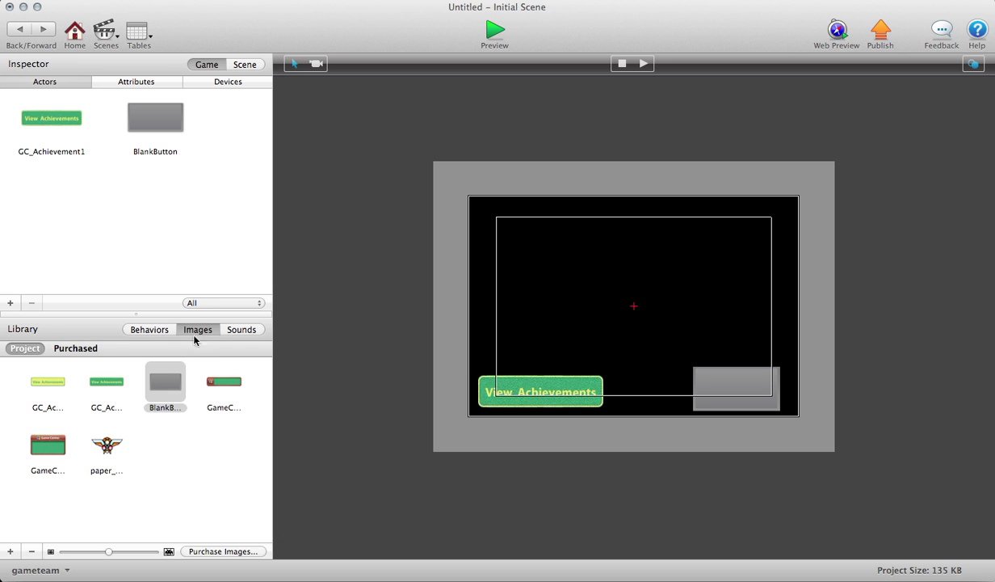
{"action": "left_click_drag", "start_coordinate": [107, 446], "coordinate": [122, 278]}
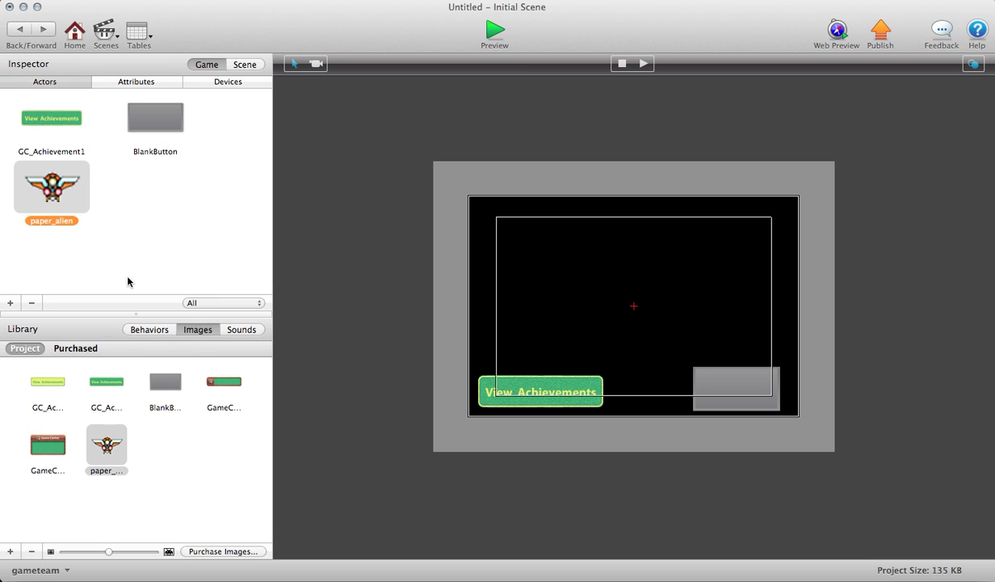
{"action": "double_click", "coordinate": [47, 182]}
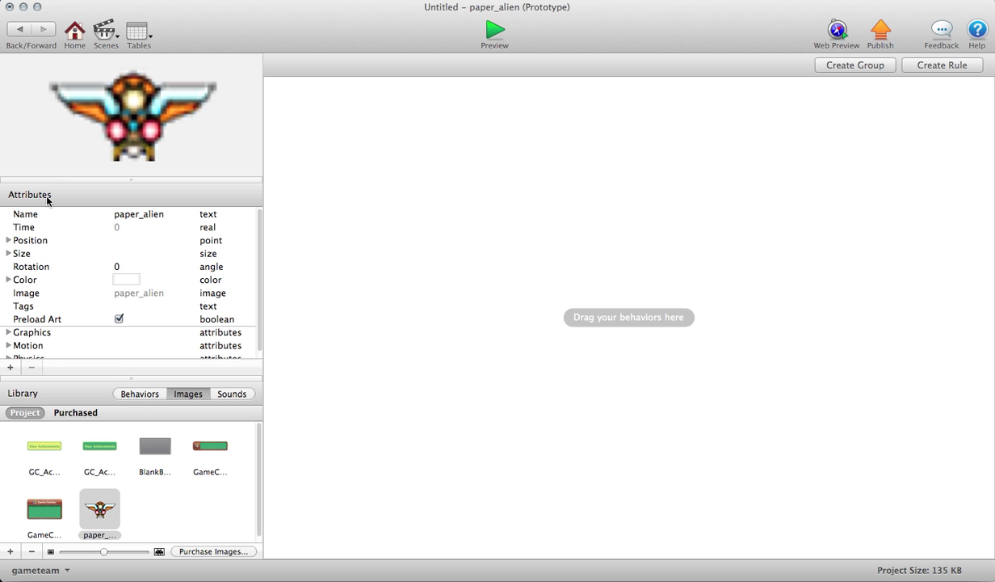
{"action": "left_click", "coordinate": [140, 393]}
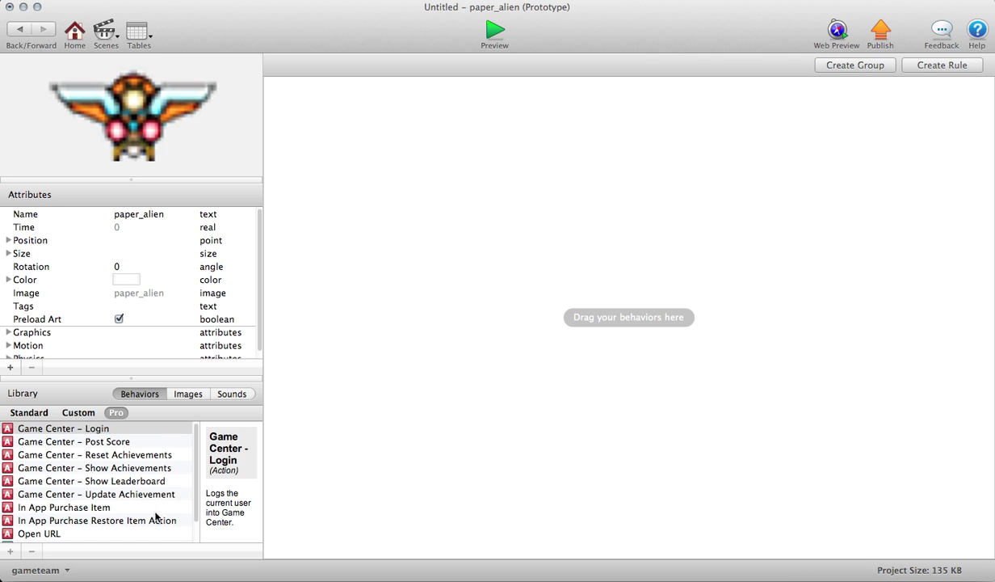
- Add Game Center – Update Achievement to paper_alien, then switch to iTunes Connect for the achievement ID
{"action": "left_click_drag", "start_coordinate": [147, 500], "coordinate": [477, 164]}
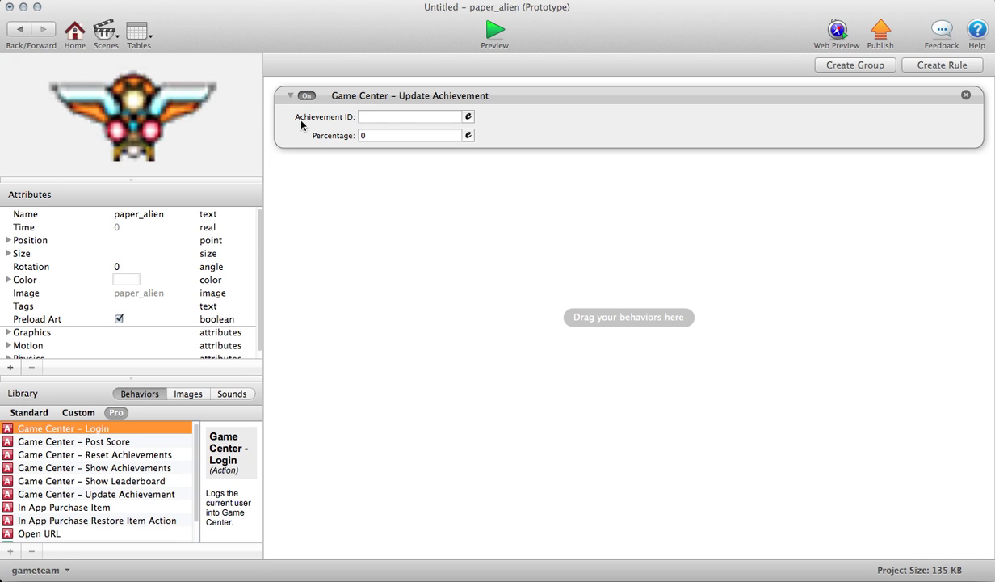
{"action": "left_click", "coordinate": [381, 116]}
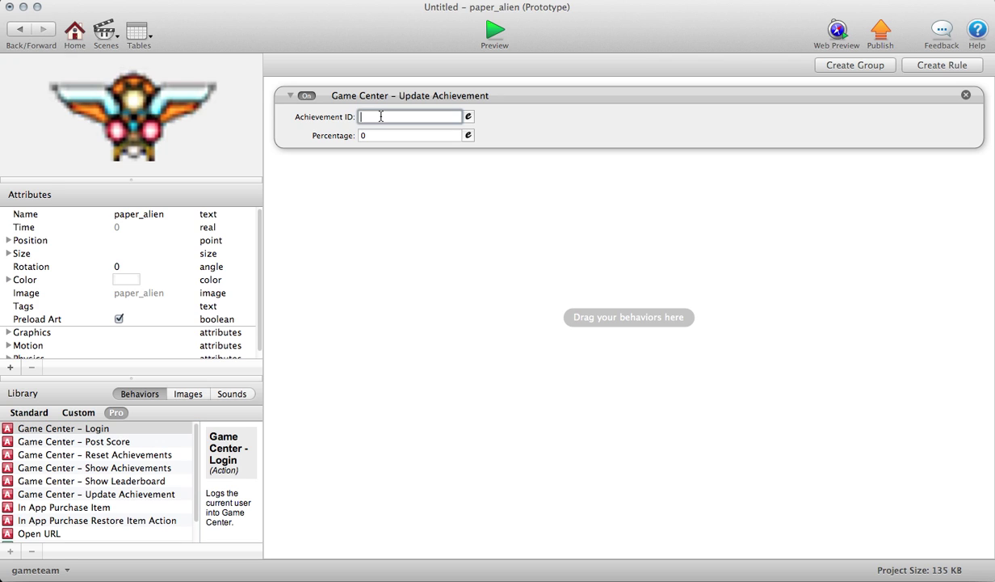
{"action": "left_click", "coordinate": [467, 116]}
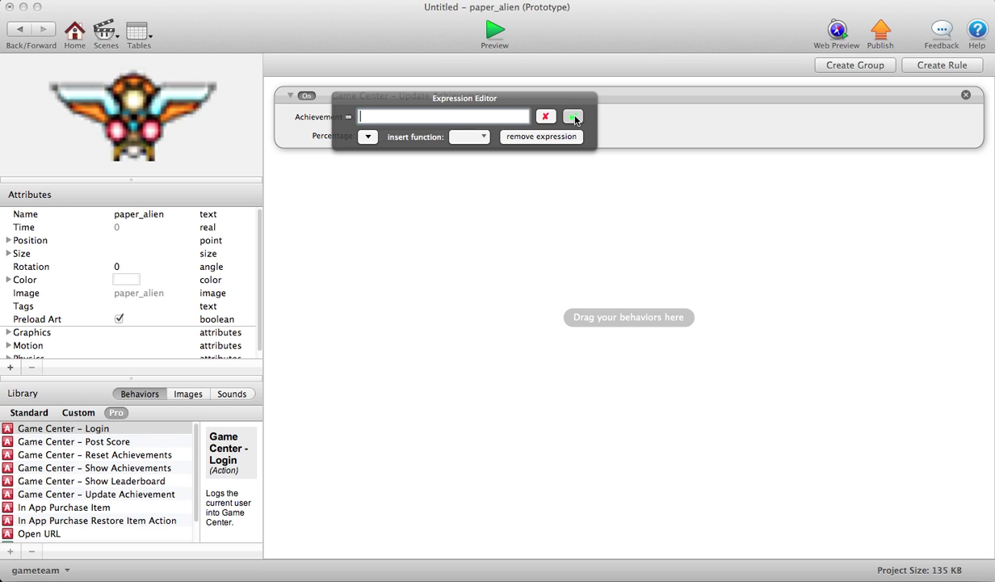
{"action": "left_click", "coordinate": [573, 117]}
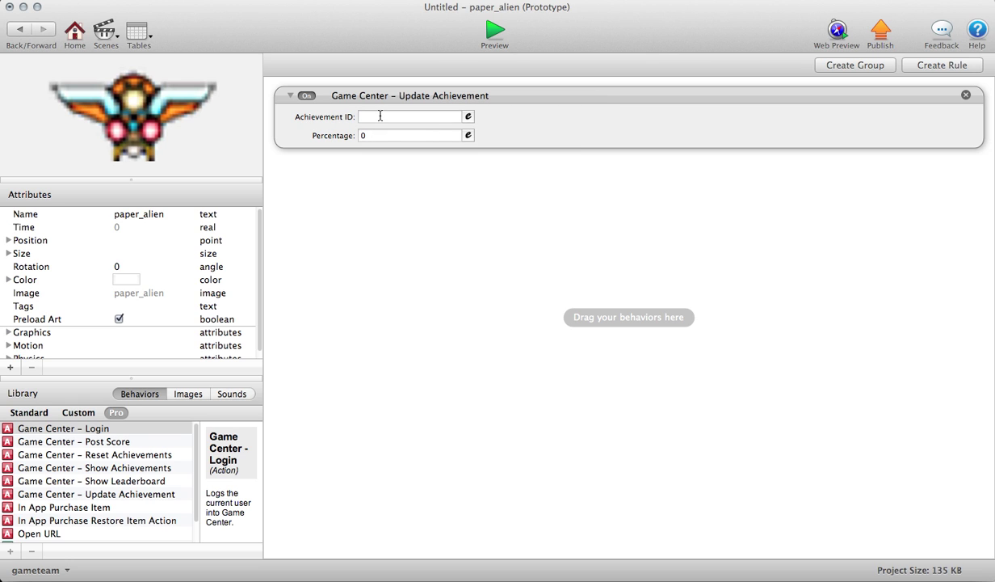
{"action": "left_click", "coordinate": [381, 117]}
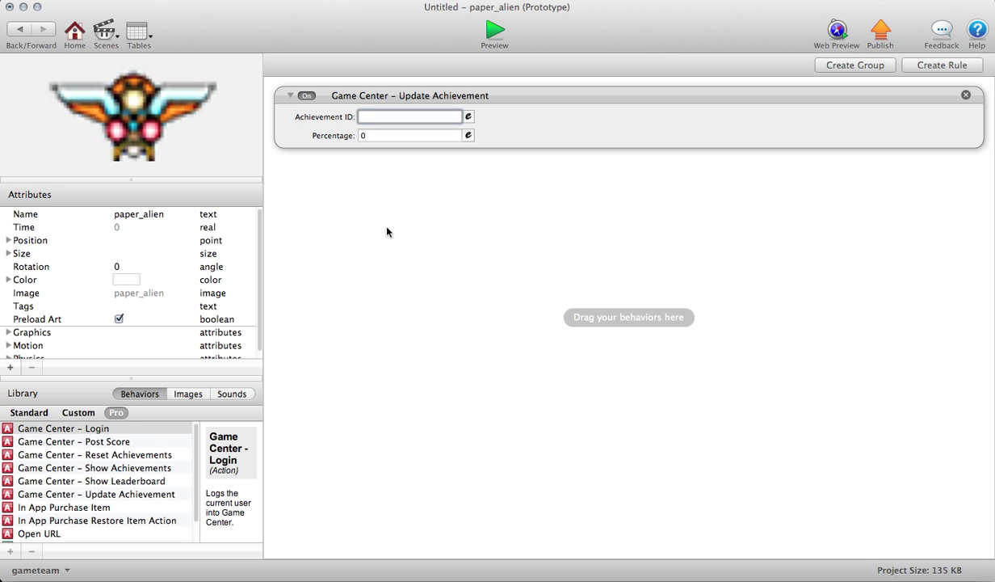
{"action": "key", "text": "super+Tab"}
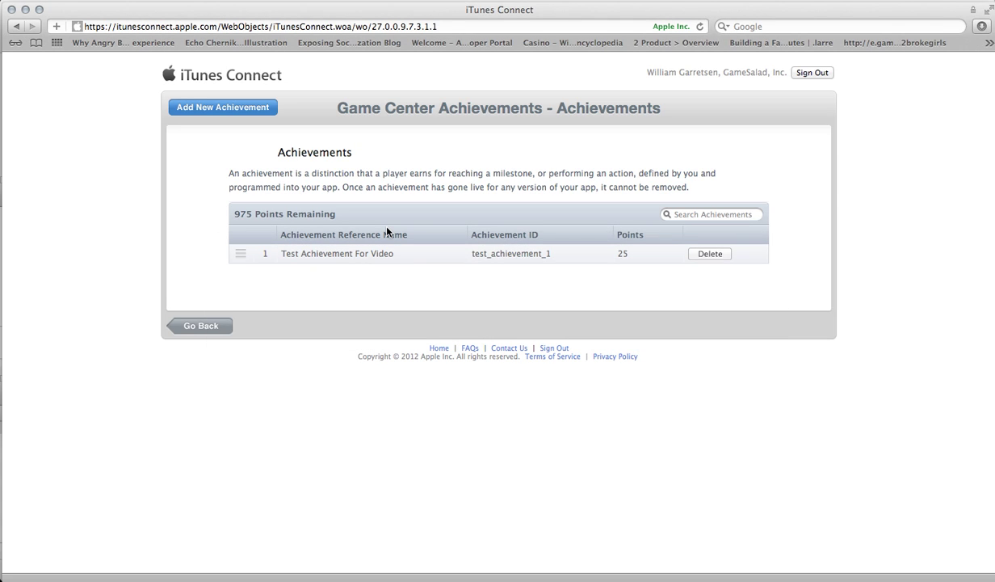
- Set the Update Achievement ID to test_achievement_1 and add a new text attribute to paper_alien
{"action": "key", "text": "super+Tab"}
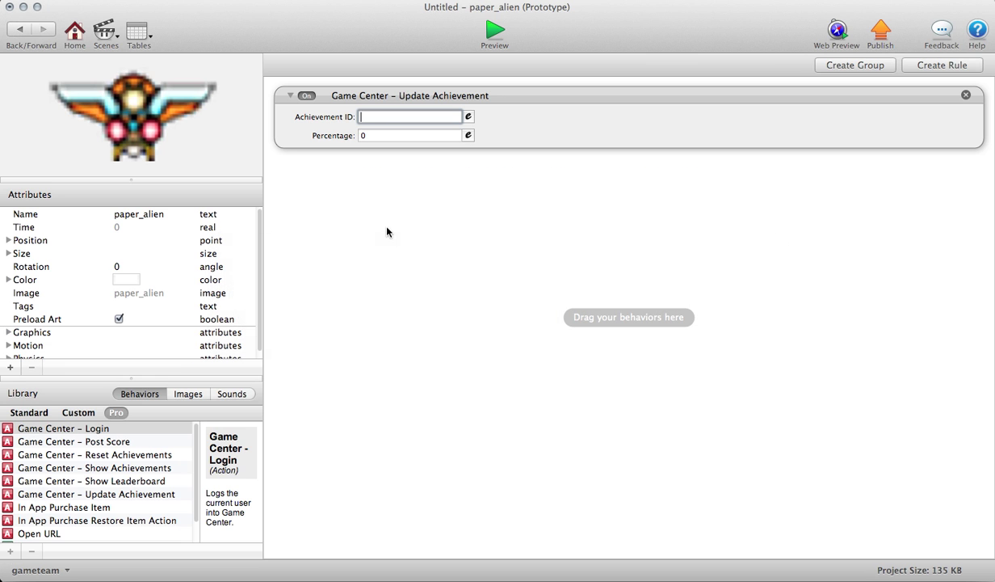
{"action": "type", "text": "test_achievement_1"}
{"action": "left_click", "coordinate": [12, 367]}
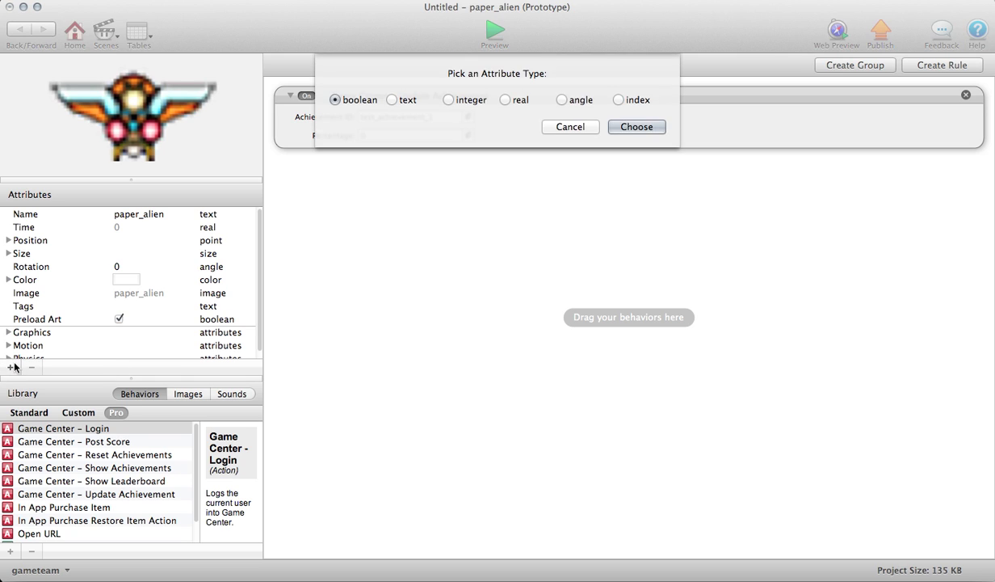
{"action": "left_click", "coordinate": [391, 100]}
{"action": "left_click", "coordinate": [602, 127]}
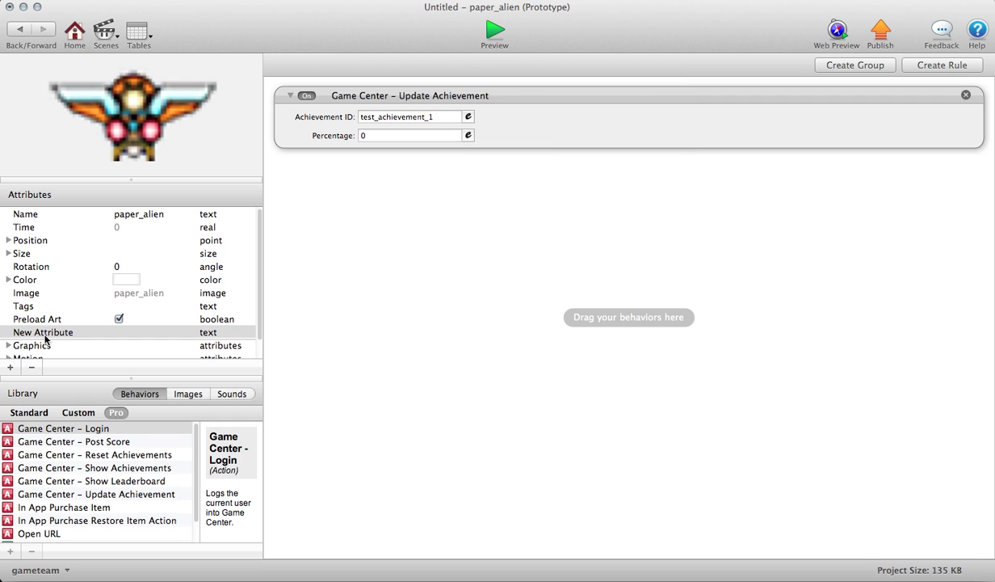
- Name the new text attribute ID and set its value to test_achievement_1
{"action": "double_click", "coordinate": [45, 334]}
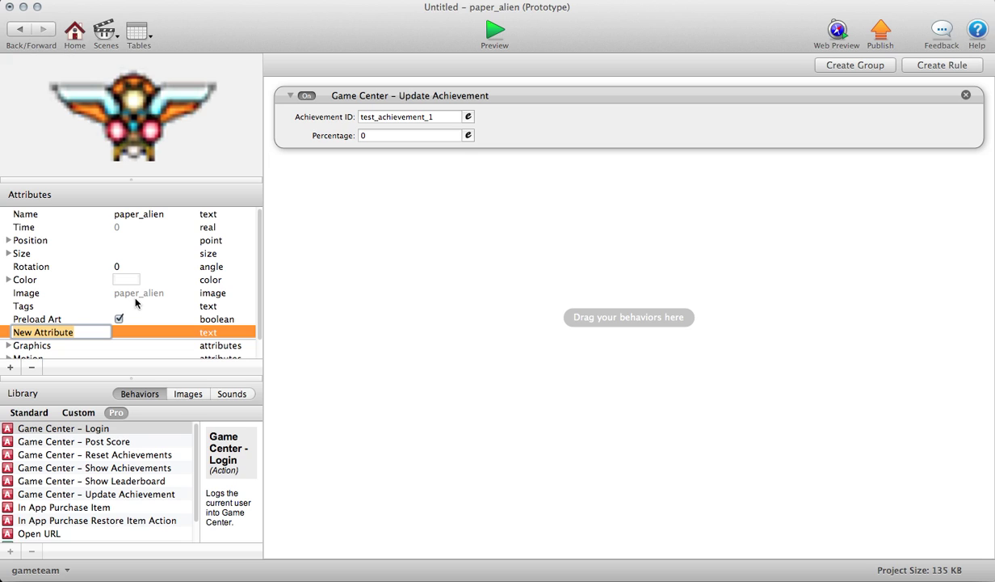
{"action": "type", "text": "ID"}
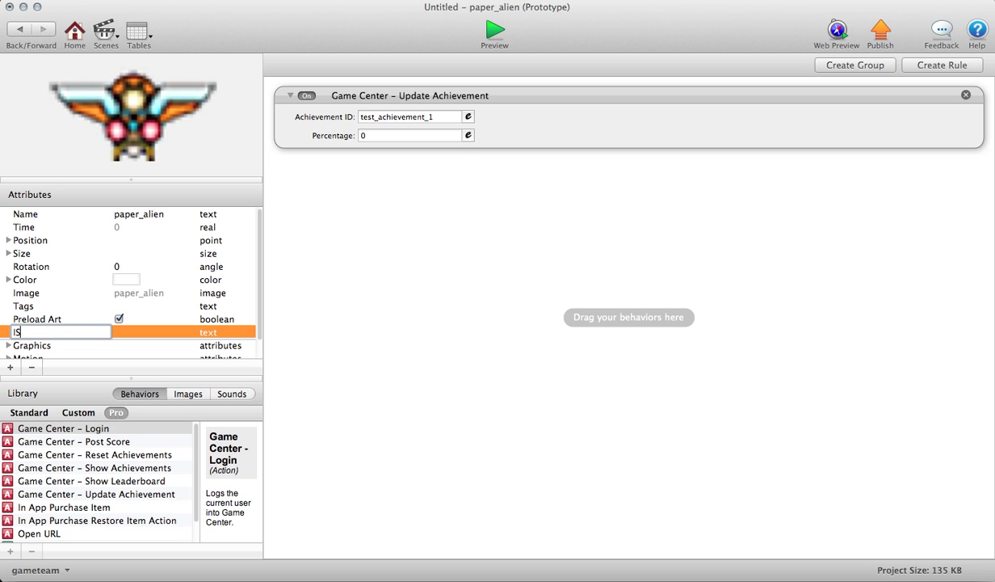
{"action": "key", "text": "Return"}
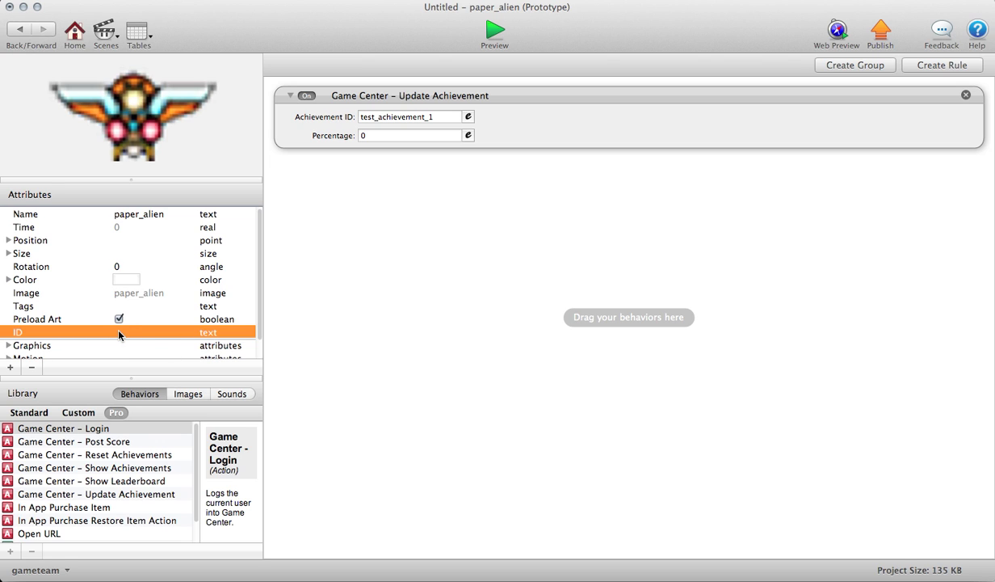
{"action": "left_click", "coordinate": [121, 334]}
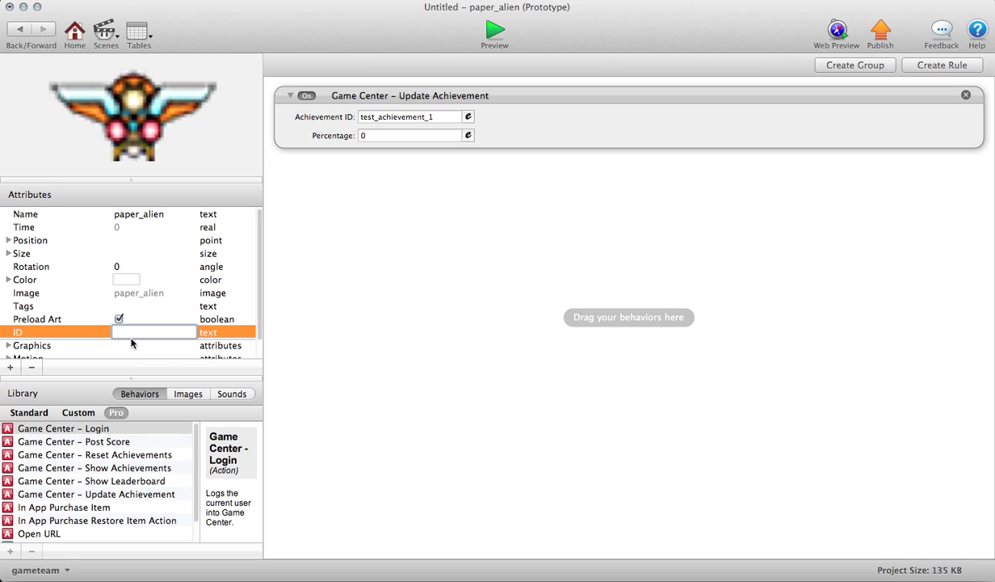
{"action": "type", "text": "test_achievement_1"}
{"action": "key", "text": "Return"}
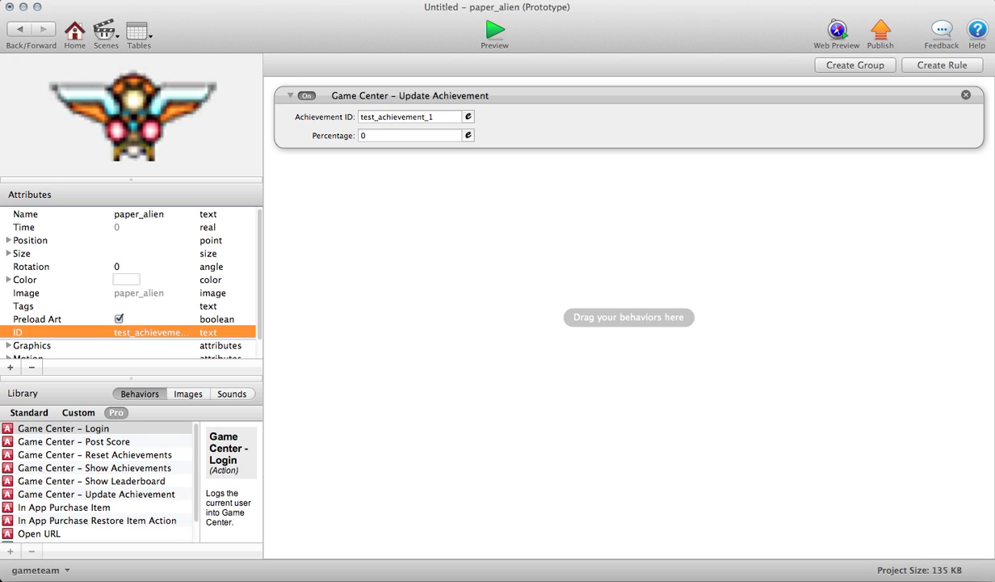
{"action": "left_click", "coordinate": [467, 117]}
{"action": "left_click", "coordinate": [368, 136]}
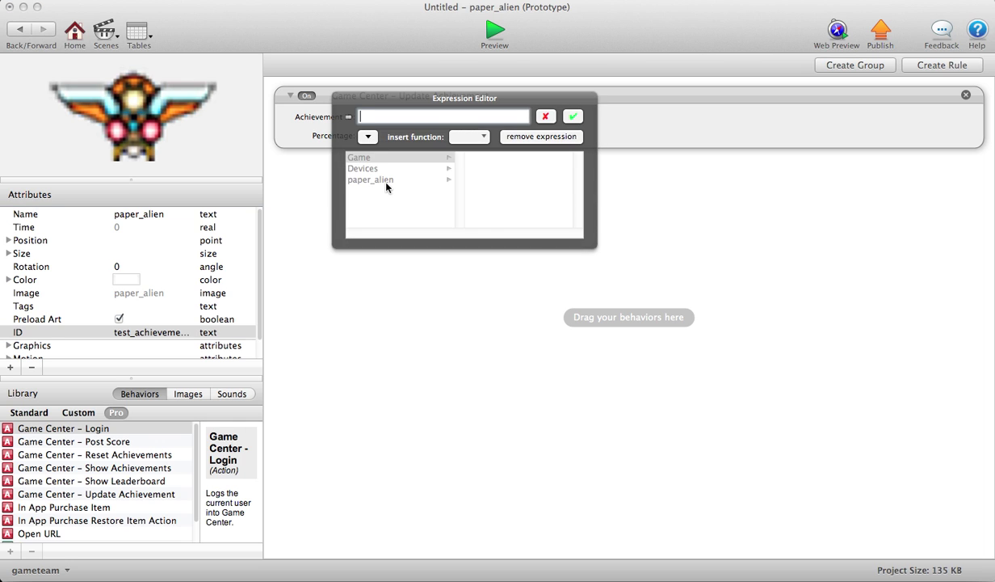
{"action": "left_click", "coordinate": [380, 180]}
{"action": "scroll", "coordinate": [517, 206], "scroll_direction": "down", "scroll_amount": 3}
{"action": "left_click", "coordinate": [473, 190]}
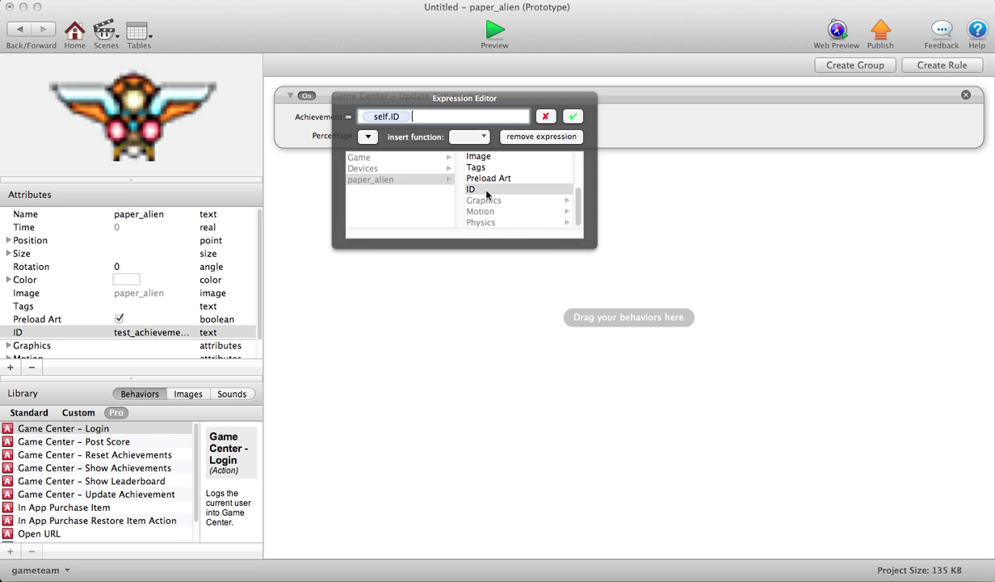
{"action": "left_click", "coordinate": [571, 117]}
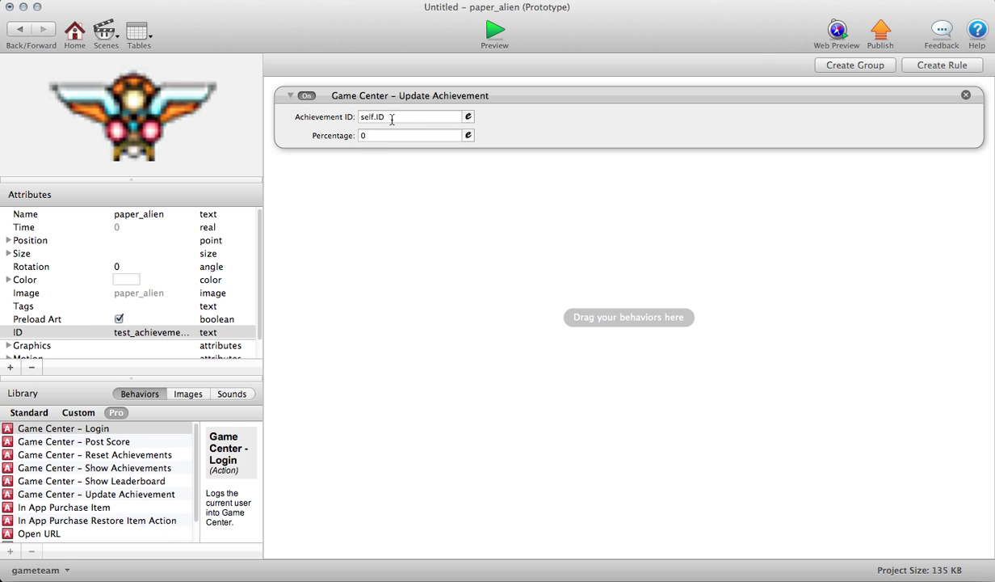
{"action": "left_click", "coordinate": [468, 117]}
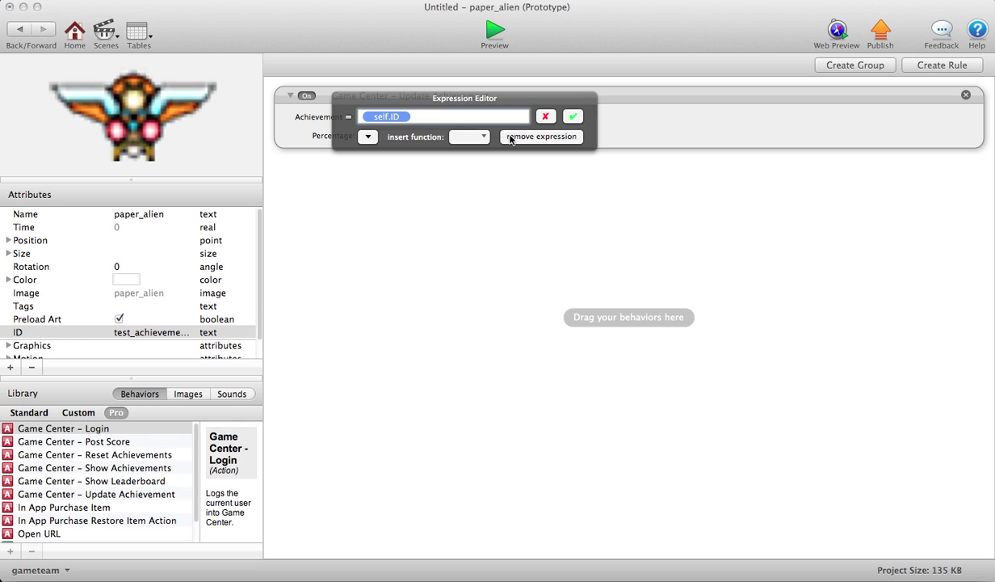
{"action": "left_click", "coordinate": [517, 132]}
- Duplicate the Update Achievement behavior, setting the top one to 100 percent and the copy to 25
{"action": "left_click", "coordinate": [380, 133]}
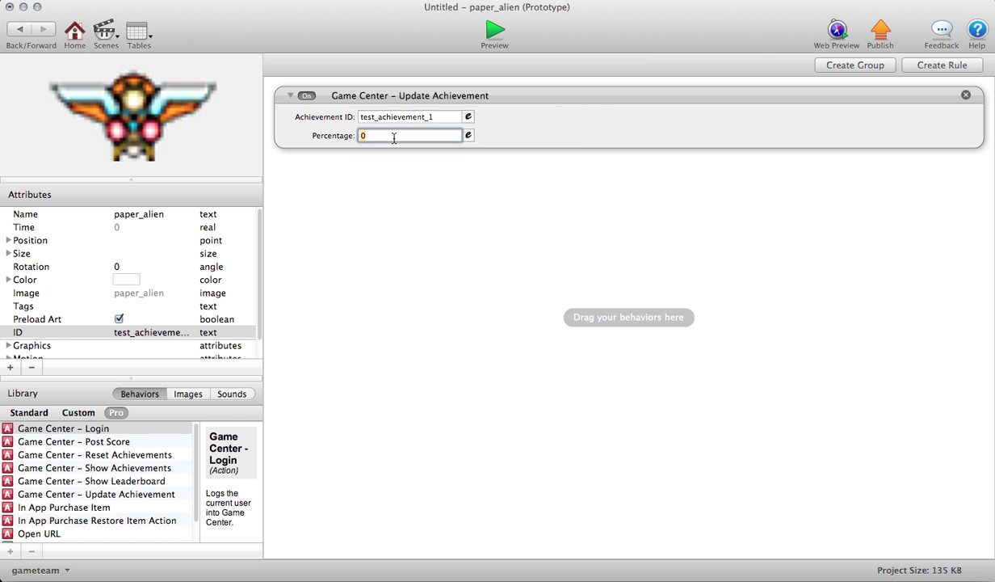
{"action": "left_click", "coordinate": [378, 244]}
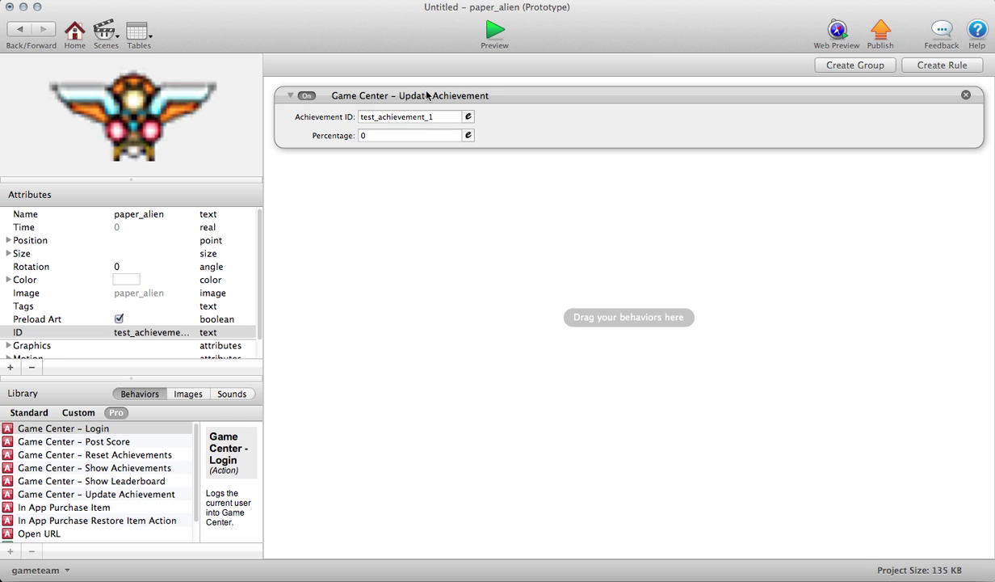
{"action": "left_click_drag", "start_coordinate": [419, 95], "coordinate": [420, 178], "text": "alt"}
{"action": "left_click", "coordinate": [374, 136]}
{"action": "key", "text": "BackSpace"}
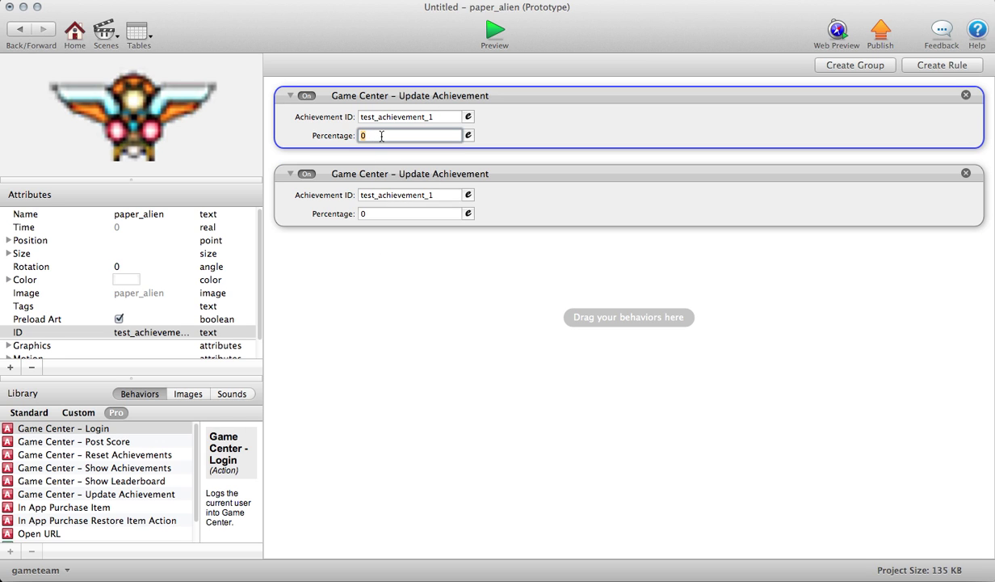
{"action": "type", "text": "100"}
{"action": "left_click", "coordinate": [465, 320]}
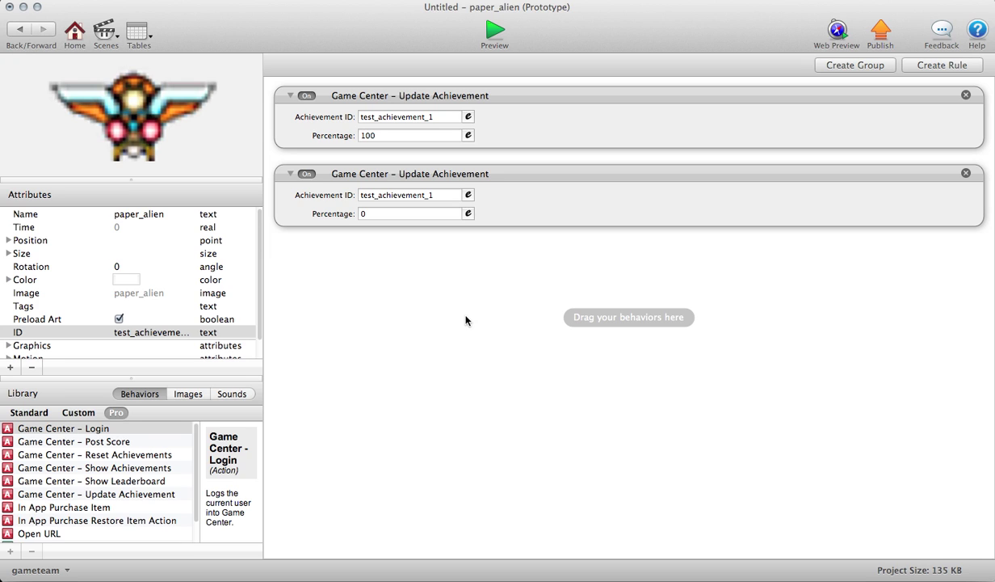
{"action": "left_click", "coordinate": [375, 214]}
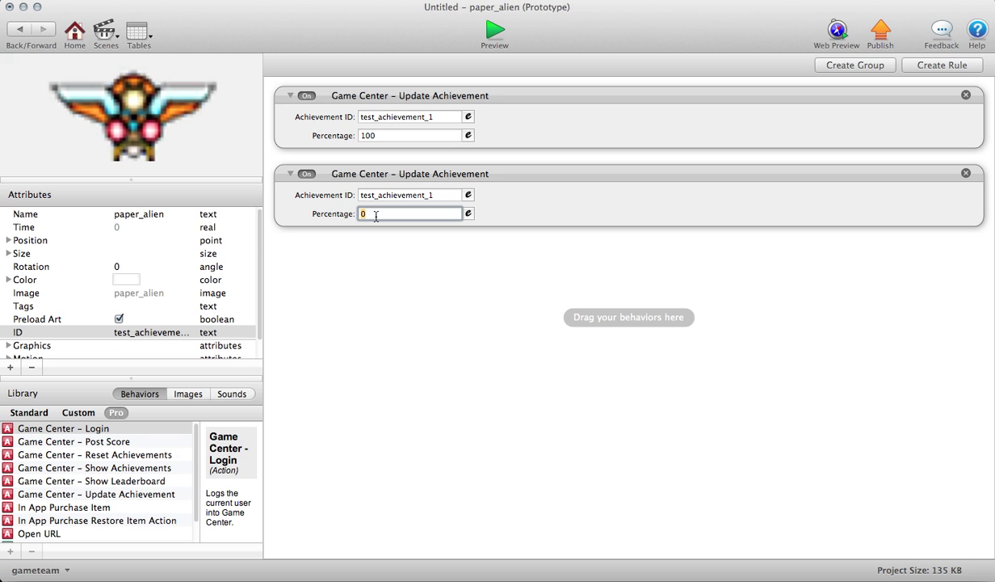
{"action": "type", "text": "25"}
{"action": "left_click", "coordinate": [376, 298]}
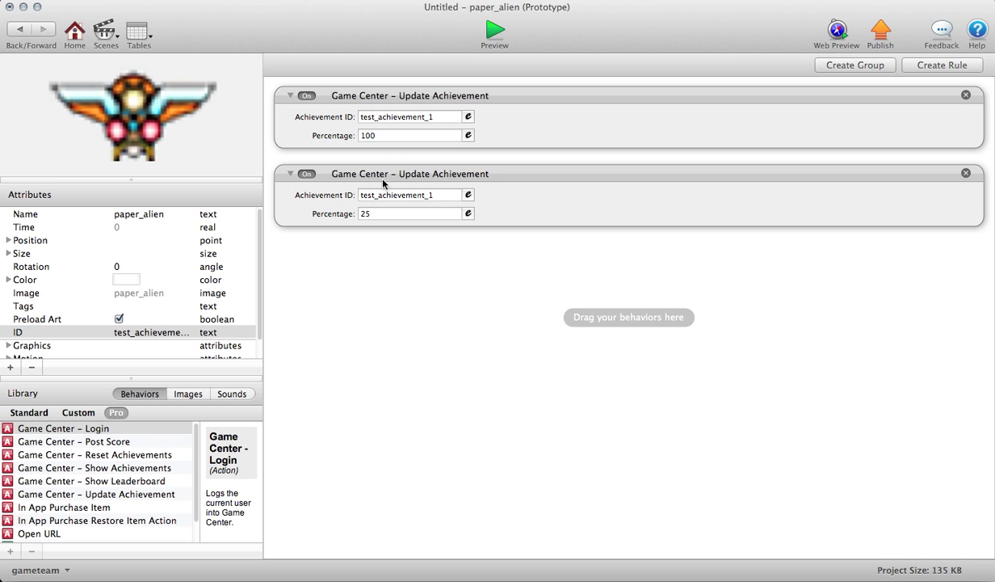
{"action": "left_click", "coordinate": [503, 216]}
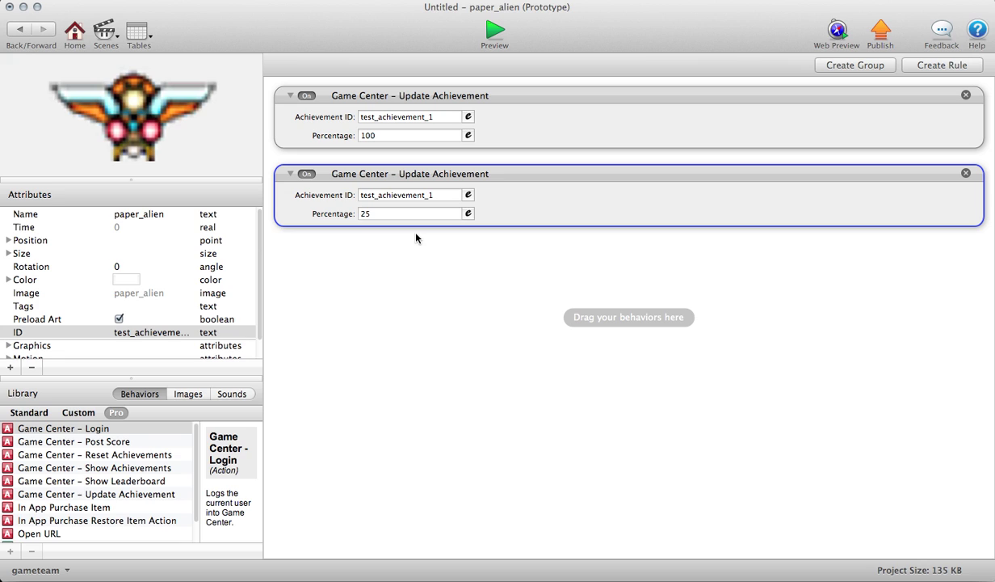
{"action": "left_click", "coordinate": [403, 280]}
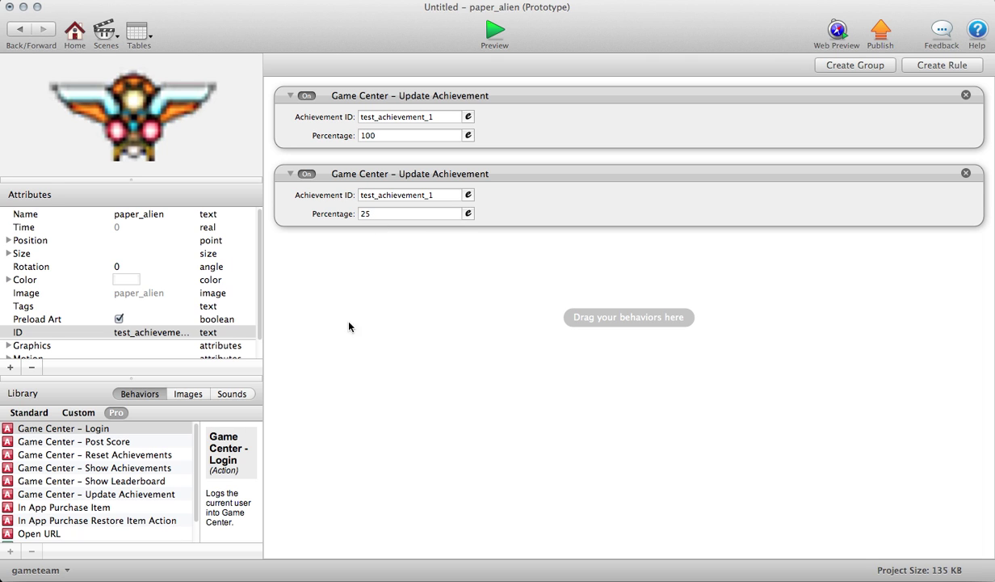
{"action": "left_click", "coordinate": [25, 33]}
- In the game's Attributes, add an integer attribute named TotalKeysCollected
{"action": "left_click", "coordinate": [137, 81]}
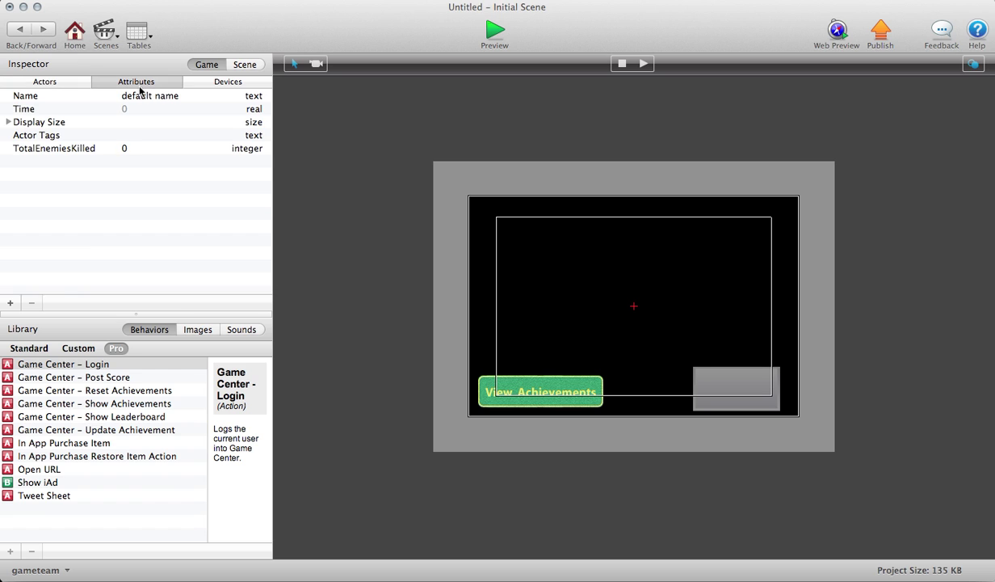
{"action": "left_click", "coordinate": [12, 306]}
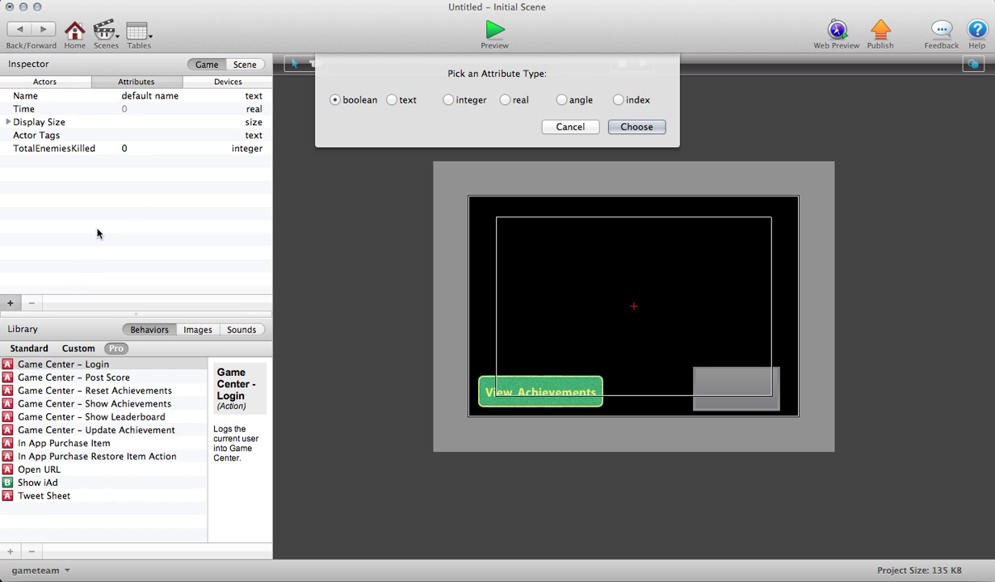
{"action": "left_click", "coordinate": [471, 99]}
{"action": "left_click", "coordinate": [612, 129]}
{"action": "double_click", "coordinate": [54, 162]}
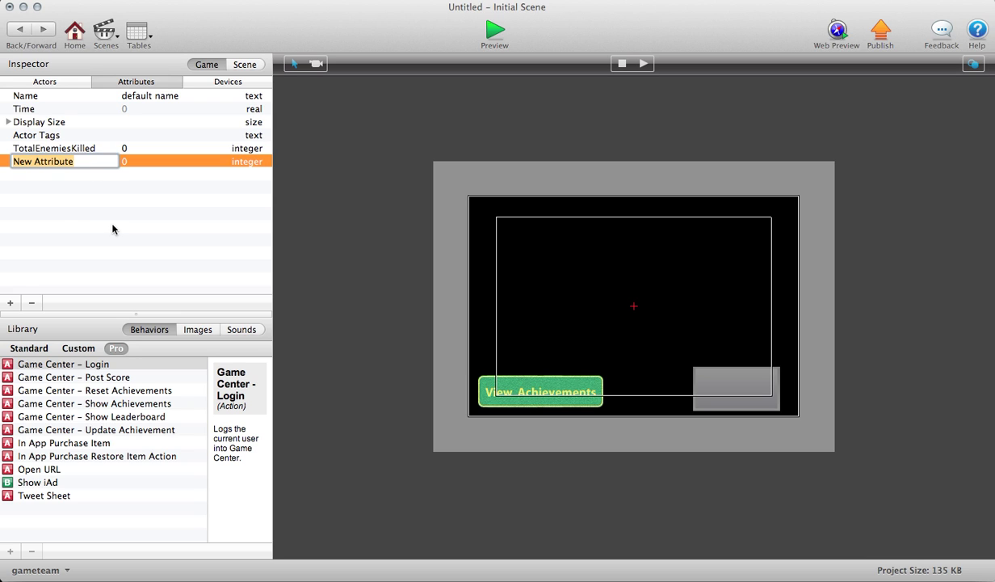
{"action": "type", "text": "TotalKeys"}
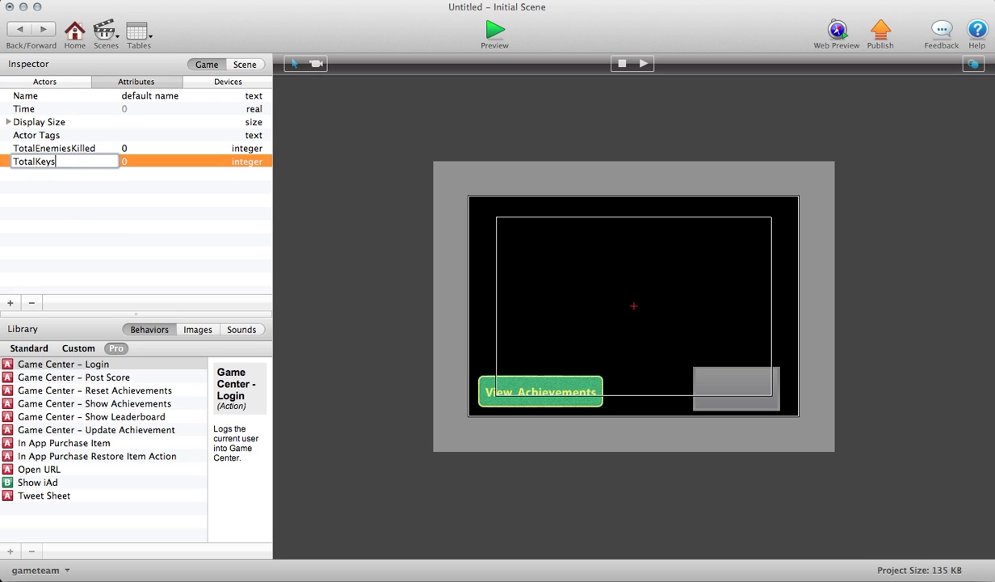
{"action": "type", "text": "Collected"}
{"action": "key", "text": "Return"}
- Create a new actor named Key and open it for editing
{"action": "left_click", "coordinate": [55, 83]}
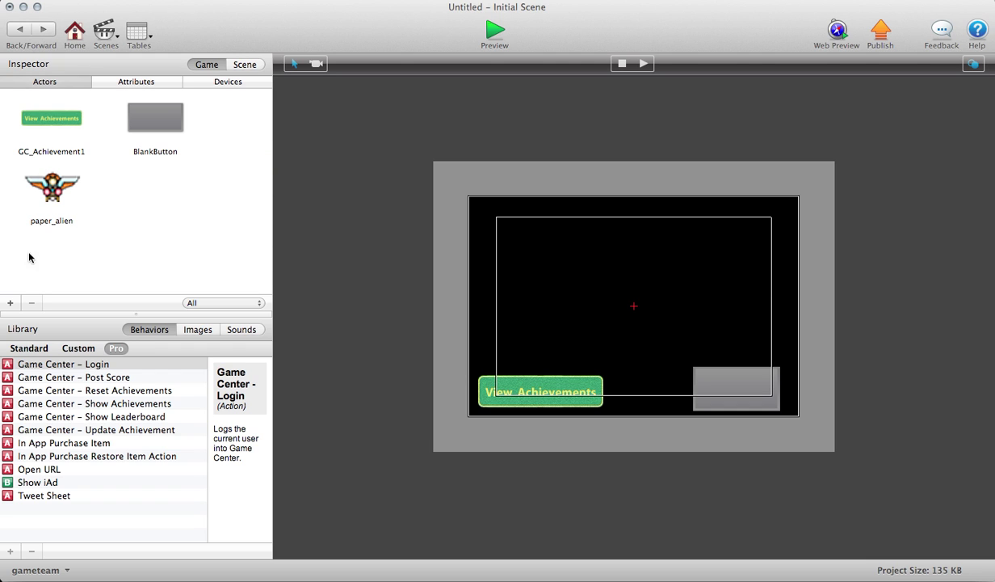
{"action": "left_click", "coordinate": [10, 302]}
{"action": "left_click", "coordinate": [144, 209]}
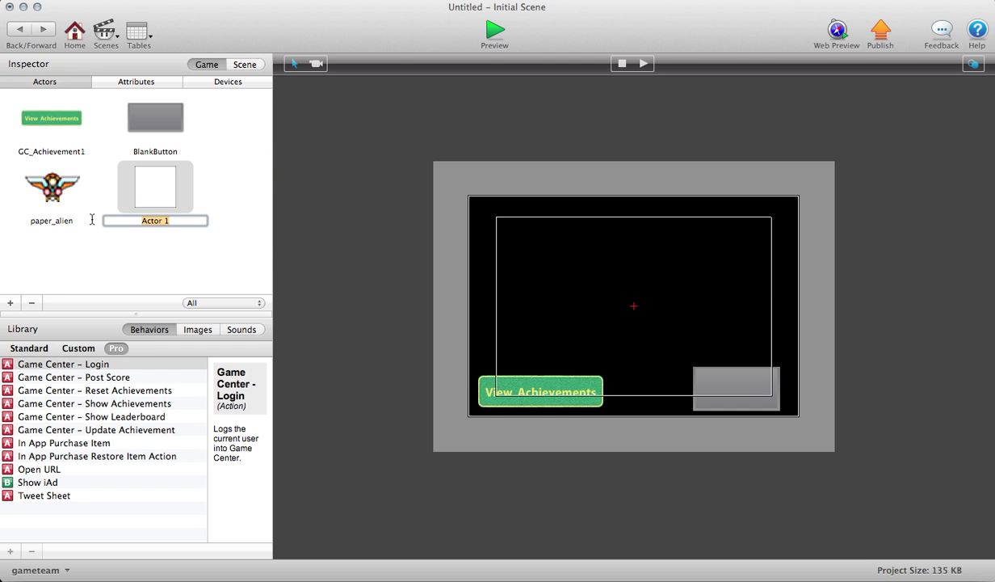
{"action": "type", "text": "Key"}
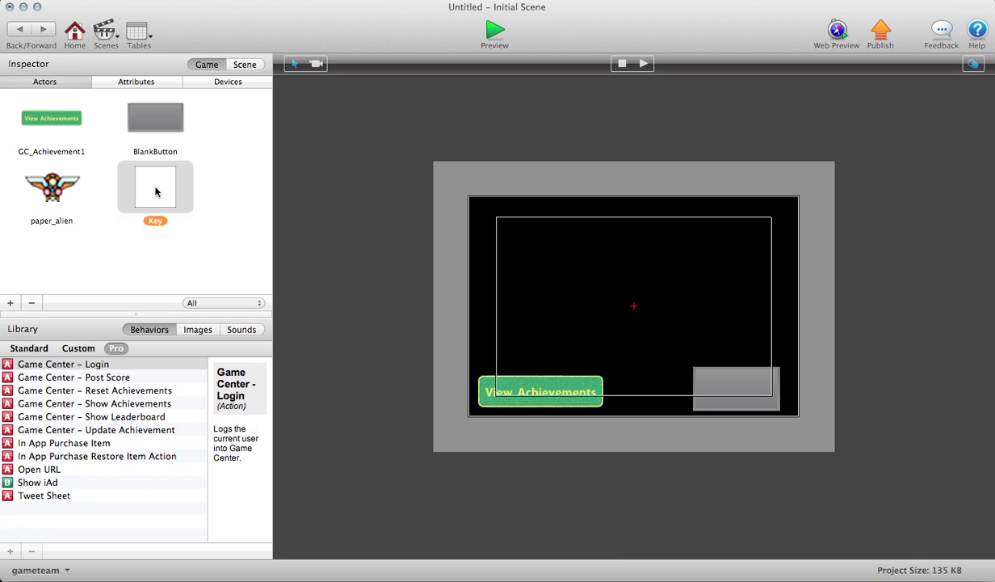
{"action": "double_click", "coordinate": [155, 192]}
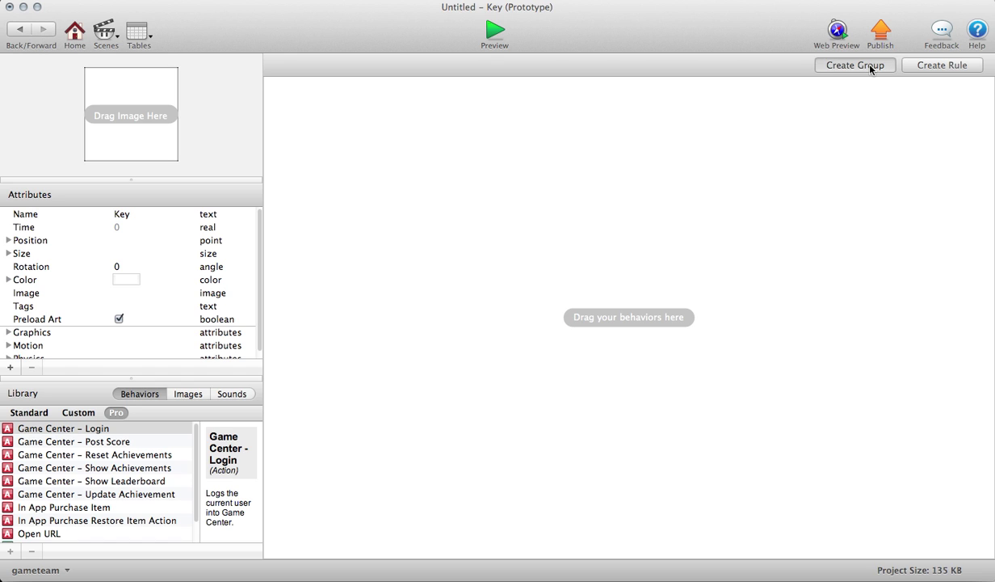
- Add a rule to Key that fires on overlapping or colliding with paper_alien
{"action": "left_click", "coordinate": [960, 67]}
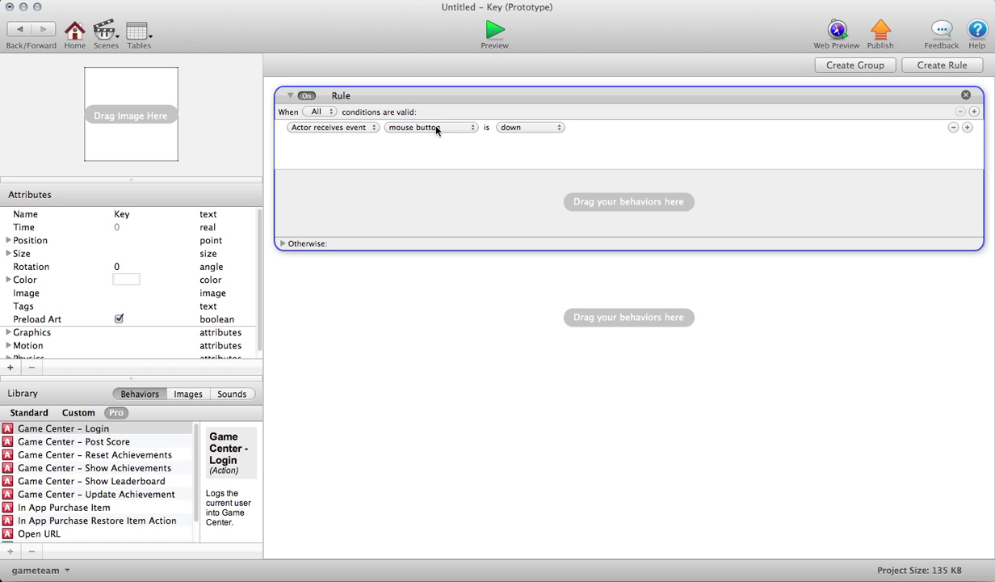
{"action": "left_click", "coordinate": [419, 123]}
{"action": "left_click", "coordinate": [467, 141]}
{"action": "left_click", "coordinate": [601, 127]}
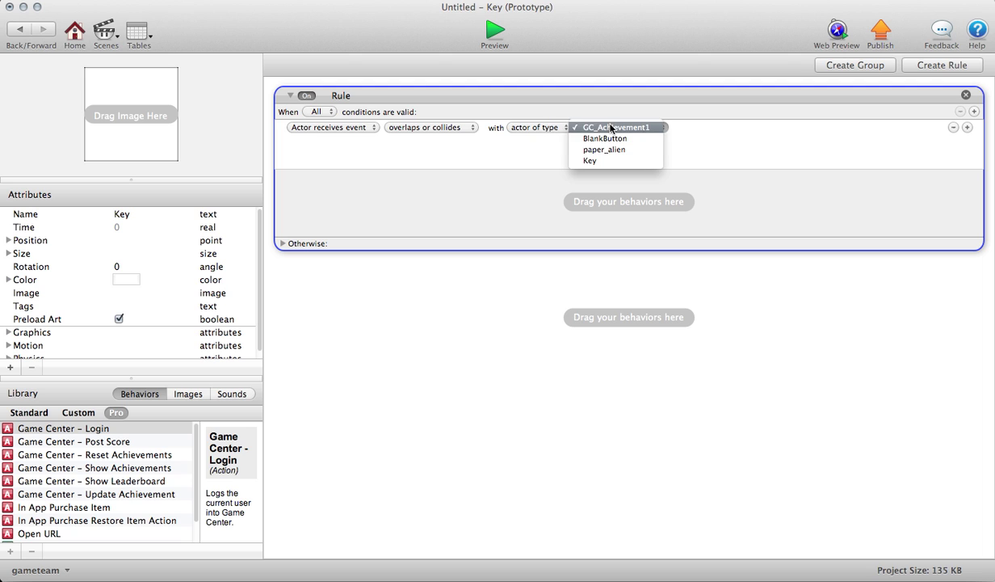
{"action": "left_click", "coordinate": [604, 149]}
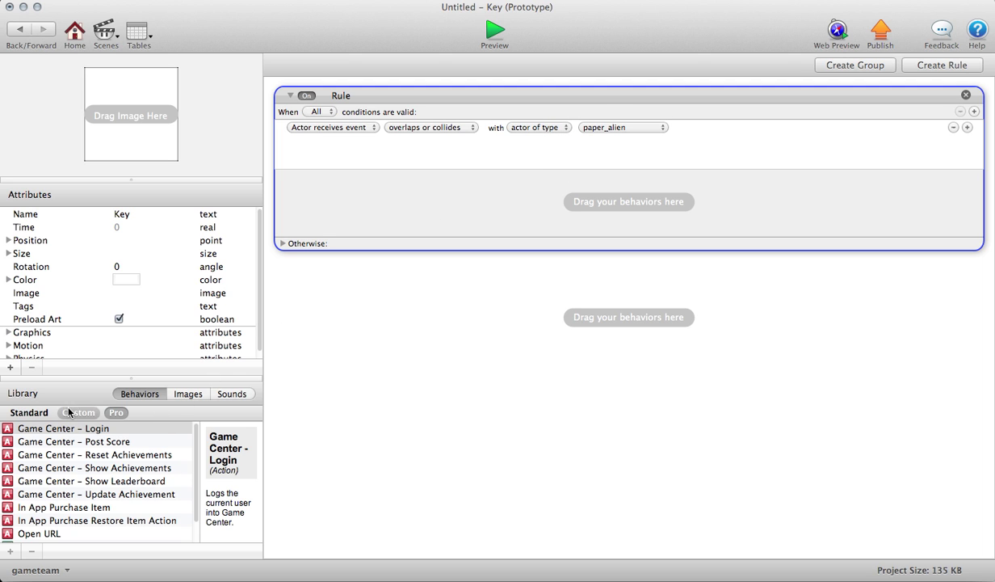
- Add a Change Attribute behavior to the rule targeting game.TotalKeysCollected
{"action": "left_click", "coordinate": [39, 415]}
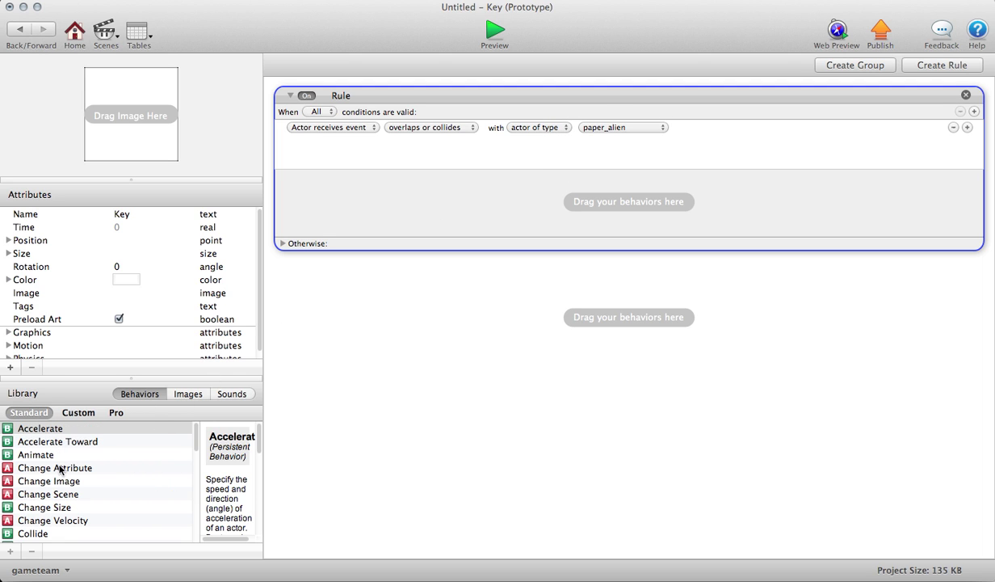
{"action": "left_click_drag", "start_coordinate": [61, 467], "coordinate": [361, 209]}
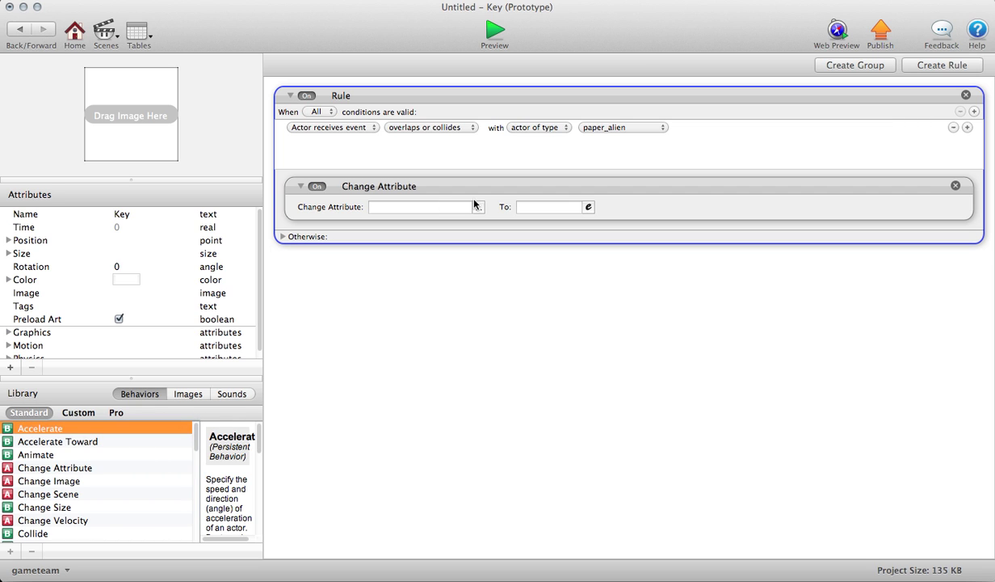
{"action": "left_click", "coordinate": [462, 206]}
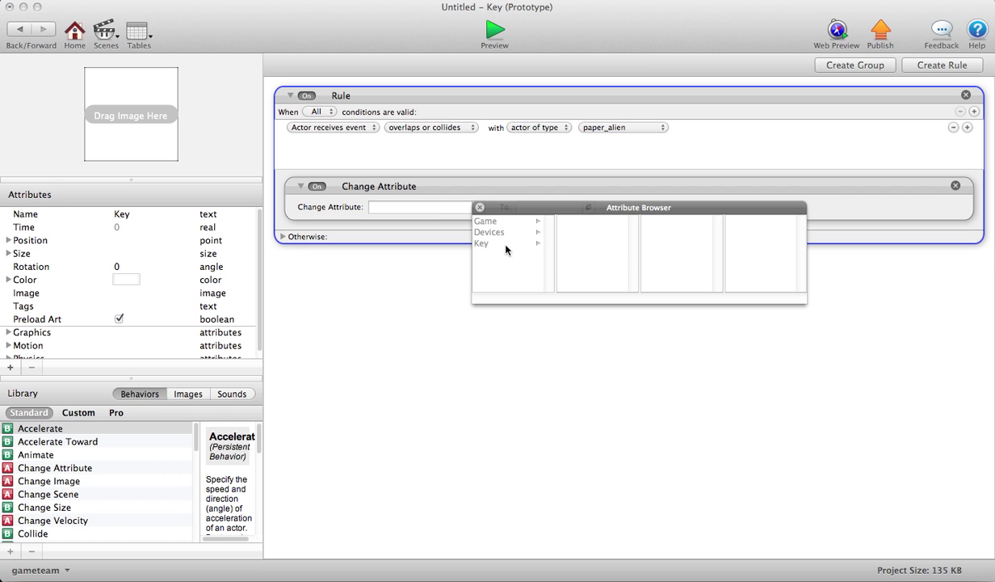
{"action": "left_click", "coordinate": [506, 243]}
{"action": "scroll", "coordinate": [583, 259], "scroll_direction": "down", "scroll_amount": 3}
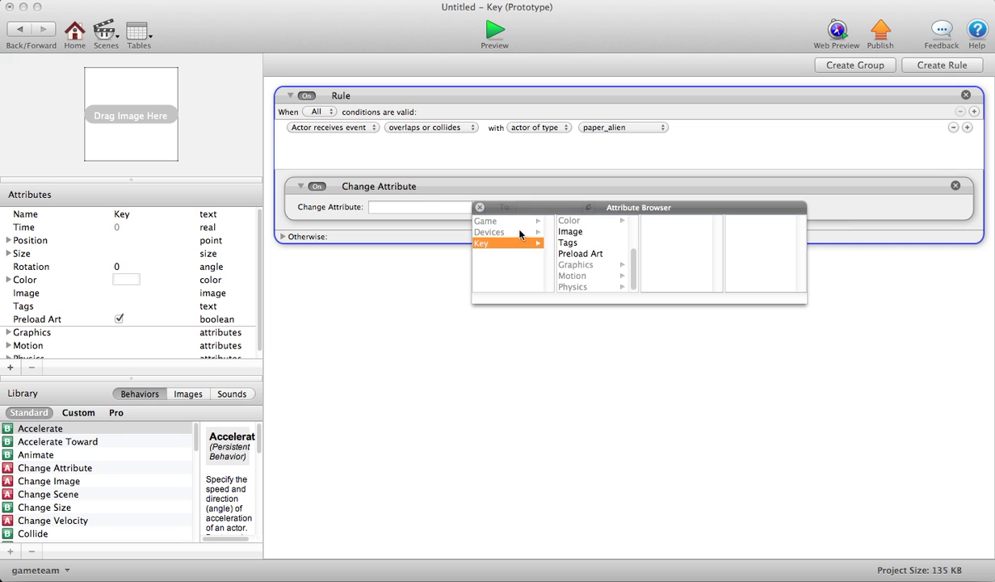
{"action": "left_click", "coordinate": [500, 221]}
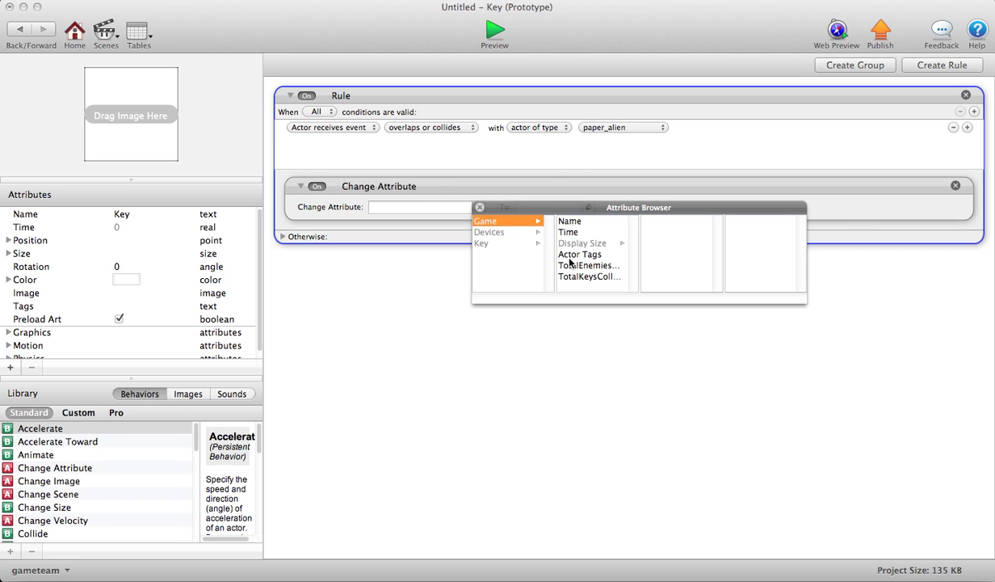
{"action": "left_click", "coordinate": [588, 277]}
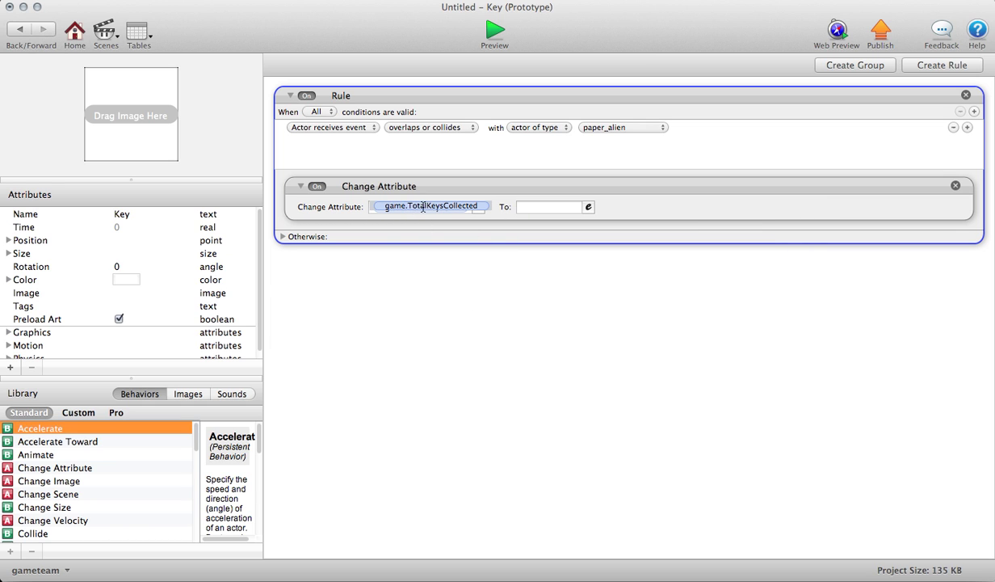
- Set the Change Attribute value to game.TotalKeysCollected+1
{"action": "left_click", "coordinate": [537, 208]}
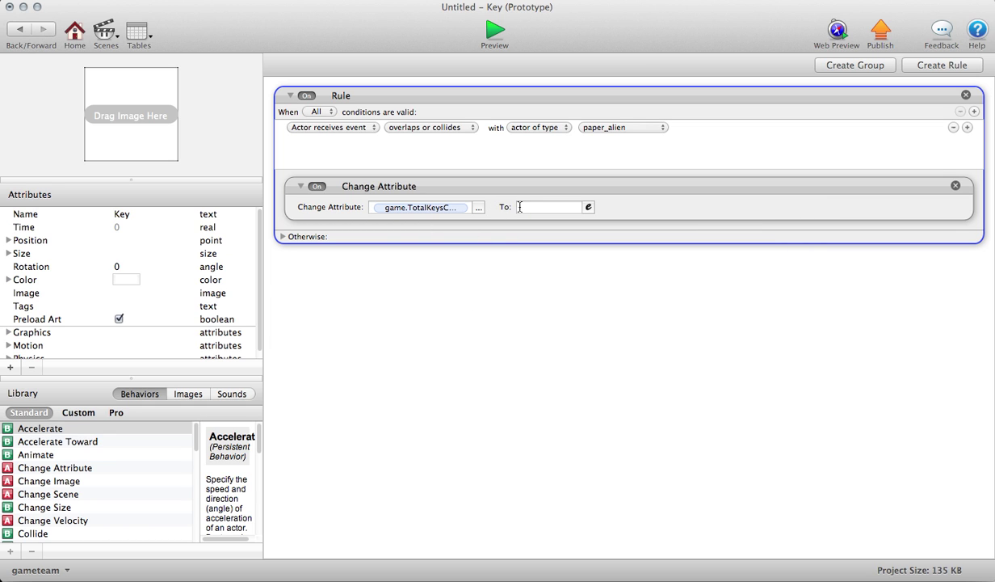
{"action": "left_click", "coordinate": [588, 207]}
{"action": "left_click", "coordinate": [526, 227]}
{"action": "left_click", "coordinate": [518, 248]}
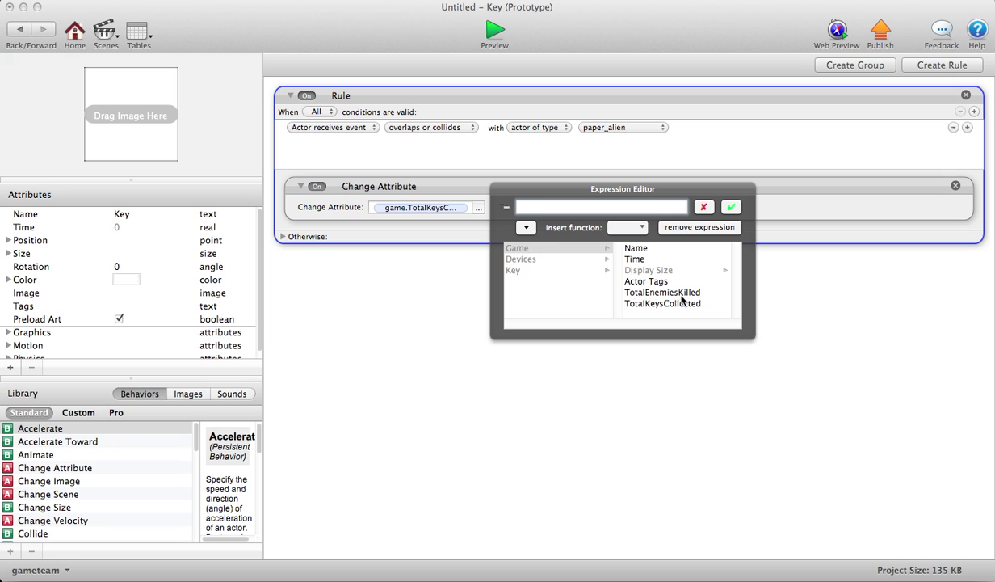
{"action": "left_click", "coordinate": [679, 304]}
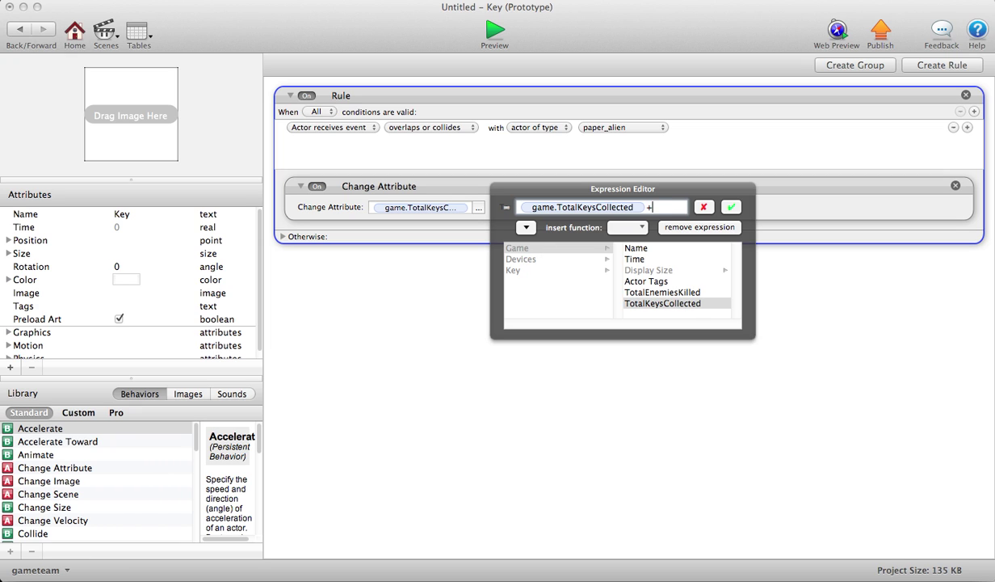
{"action": "type", "text": "+1"}
{"action": "left_click", "coordinate": [730, 207]}
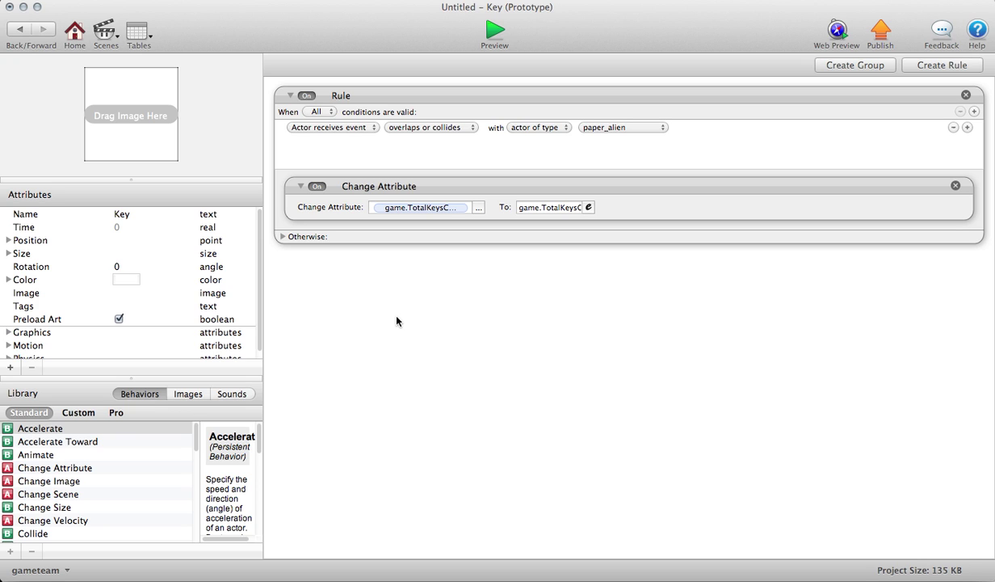
- Return to paper_alien and delete the 25 from its second Update Achievement's Percentage
{"action": "left_click", "coordinate": [21, 34]}
{"action": "double_click", "coordinate": [53, 198]}
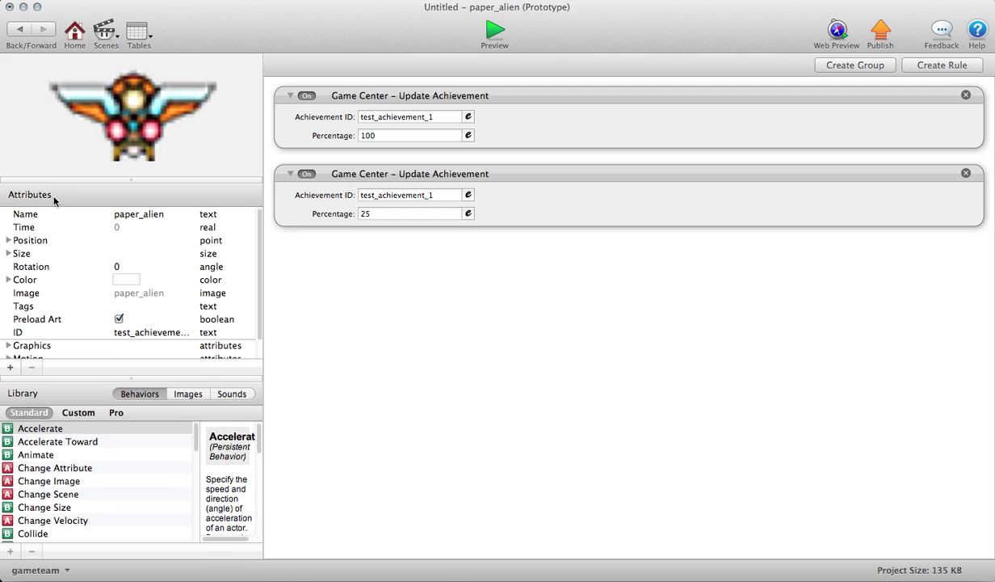
{"action": "left_click", "coordinate": [375, 214]}
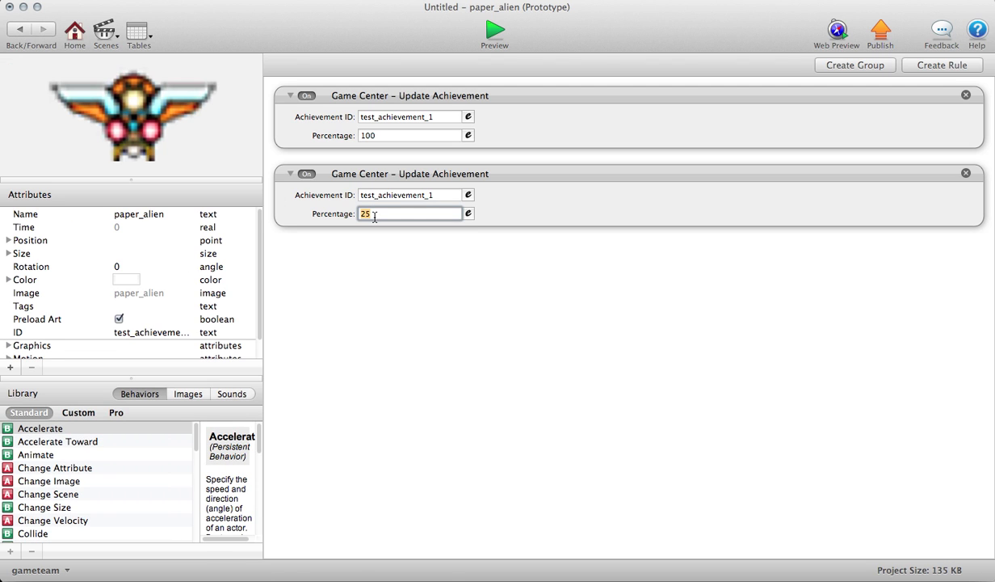
{"action": "key", "text": "BackSpace"}
{"action": "left_click", "coordinate": [468, 213]}
- Close the expression editor and restore the second achievement's Percentage to 25
{"action": "left_click_drag", "start_coordinate": [446, 195], "coordinate": [406, 245]}
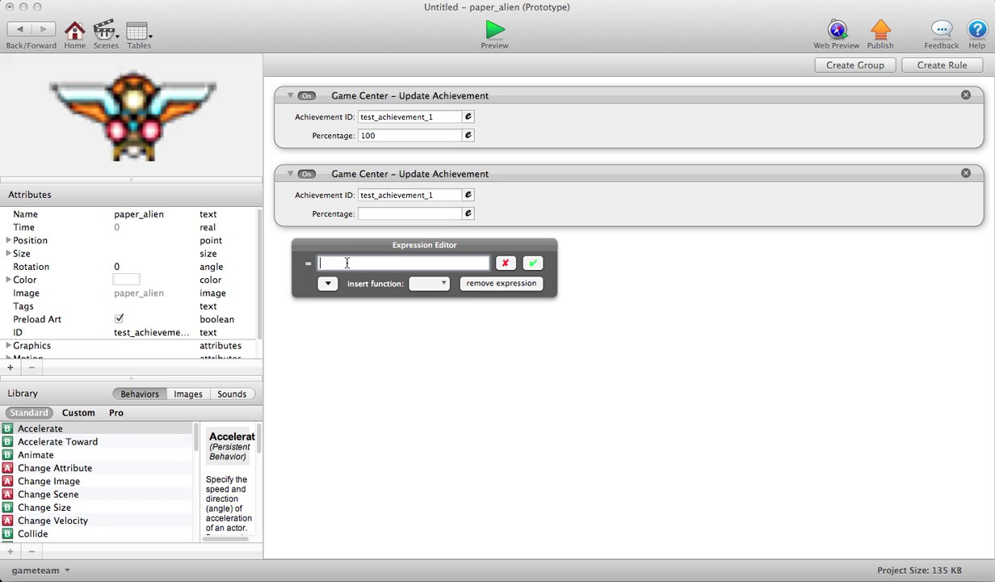
{"action": "left_click", "coordinate": [327, 285]}
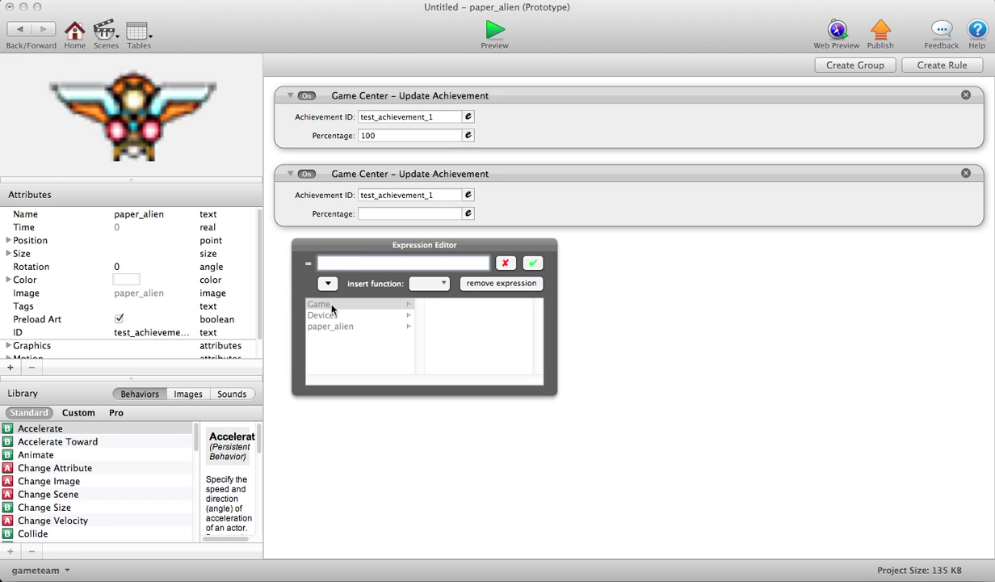
{"action": "left_click", "coordinate": [408, 263]}
{"action": "type", "text": "25"}
{"action": "left_click", "coordinate": [533, 262]}
- Wrap the 25% Update Achievement in a rule triggered by overlapping or colliding with Key
{"action": "left_click", "coordinate": [797, 191]}
{"action": "left_click", "coordinate": [939, 65]}
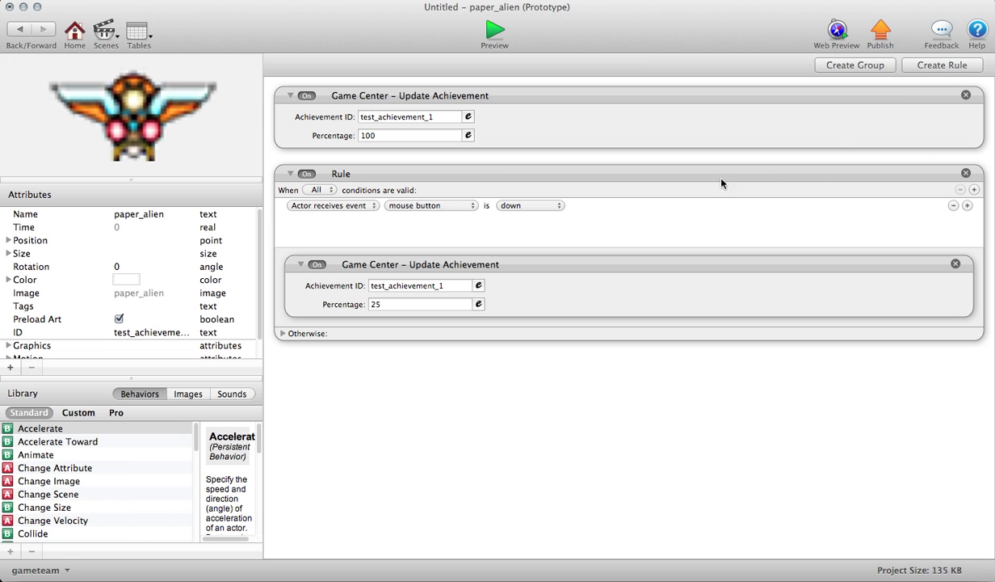
{"action": "left_click", "coordinate": [365, 207]}
{"action": "left_click", "coordinate": [332, 205]}
{"action": "left_click", "coordinate": [428, 205]}
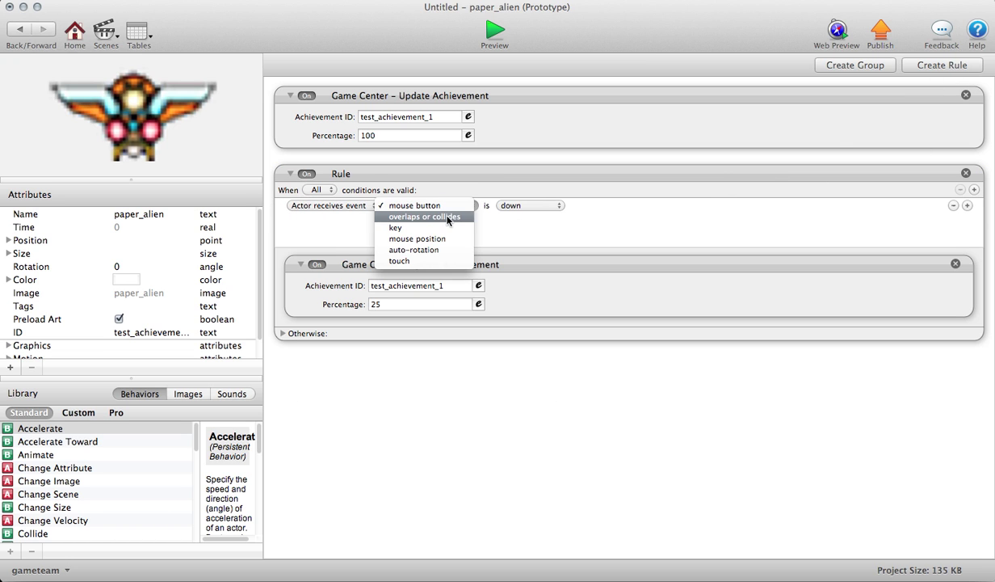
{"action": "left_click", "coordinate": [433, 216]}
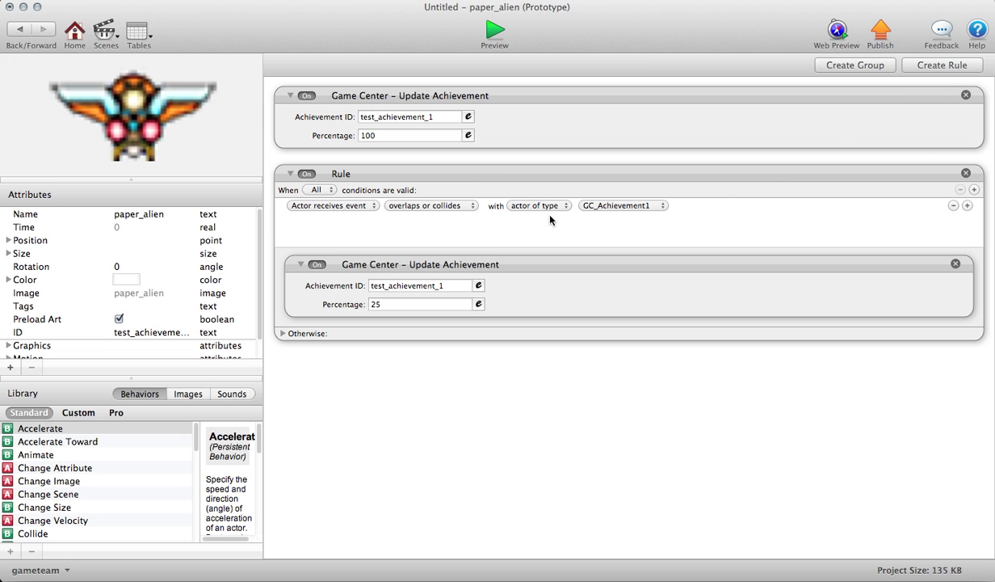
{"action": "left_click", "coordinate": [620, 205]}
{"action": "left_click", "coordinate": [620, 239]}
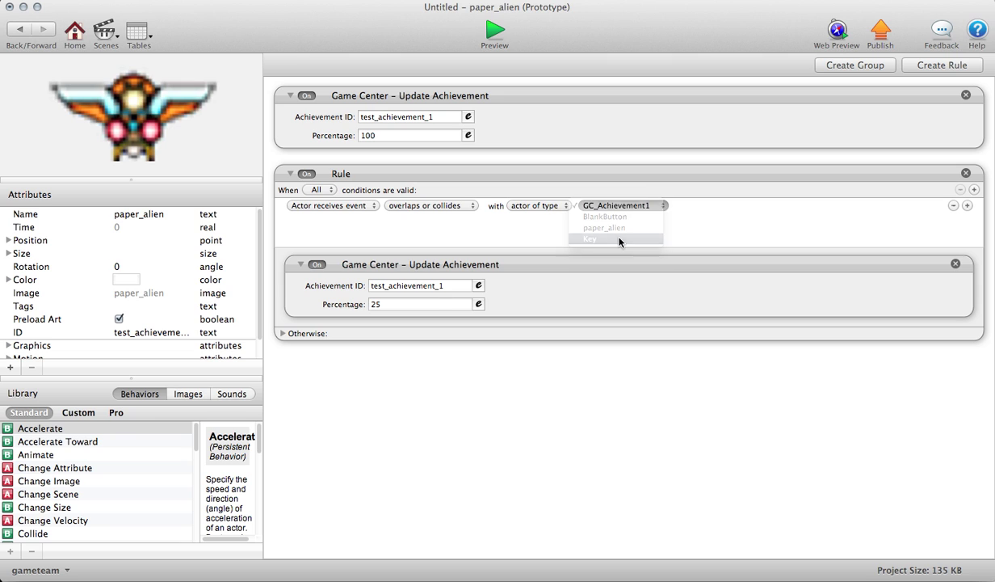
- Build the Percentage expression game.TotalKeysCollected/4*100 in the expression editor
{"action": "left_click", "coordinate": [478, 303]}
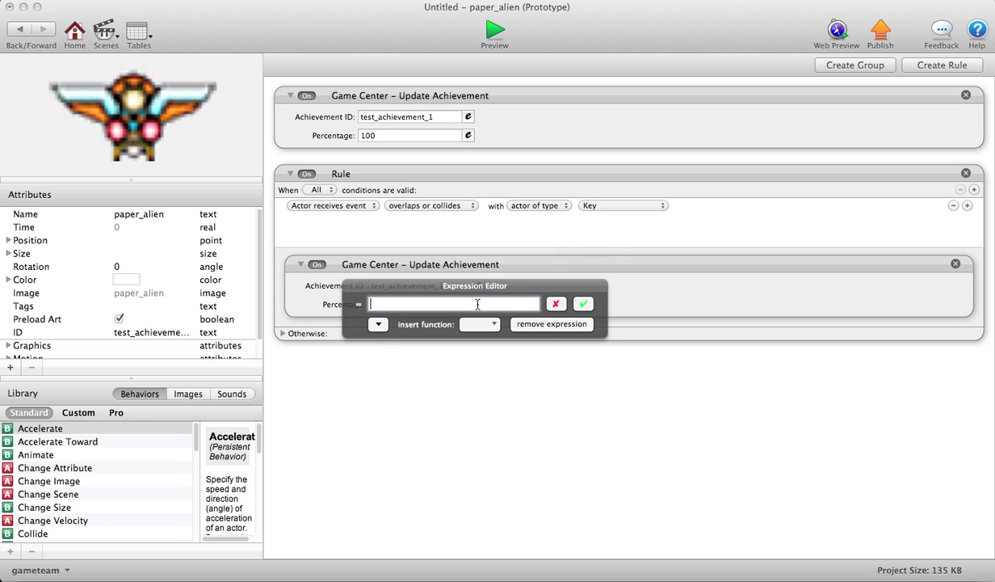
{"action": "left_click", "coordinate": [378, 324]}
{"action": "left_click", "coordinate": [373, 345]}
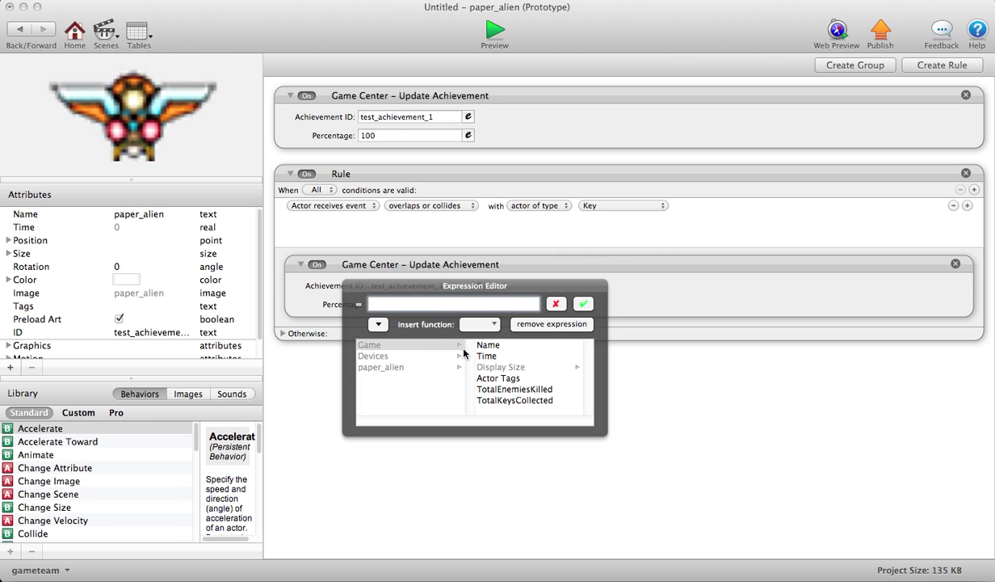
{"action": "left_click", "coordinate": [495, 401]}
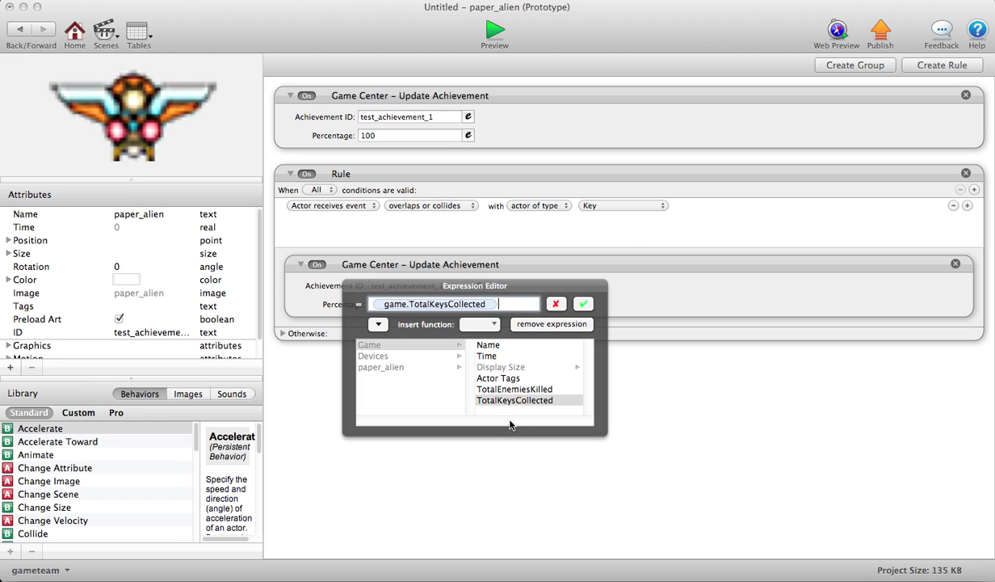
{"action": "type", "text": "/4*100"}
- Confirm the Percentage expression game.TotalKeysCollected/4*100
{"action": "left_click", "coordinate": [584, 304]}
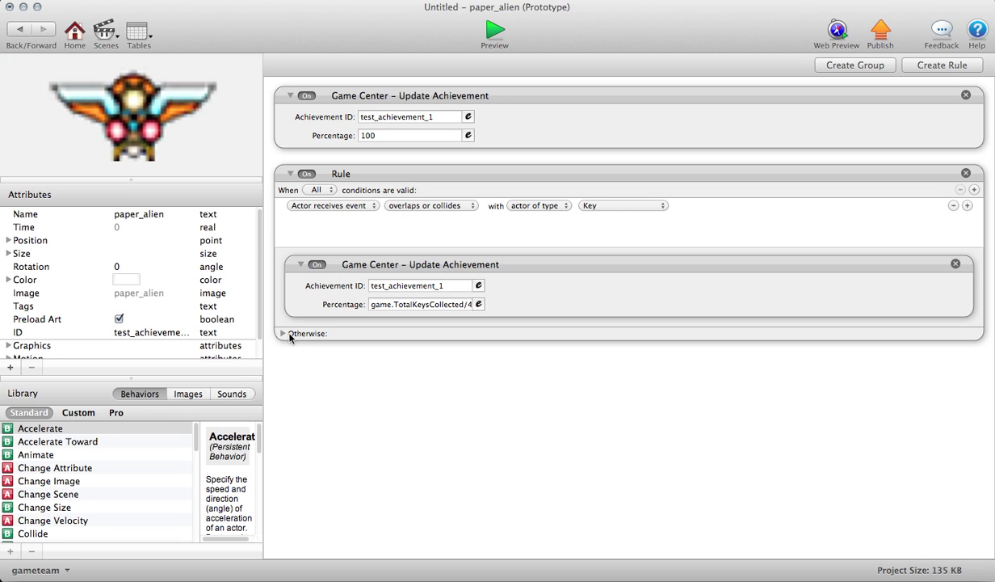
- Place the 100% Update Achievement below the collapsed Key-collision rule and edit its 100 value
{"action": "left_click", "coordinate": [290, 174]}
{"action": "left_click_drag", "start_coordinate": [412, 98], "coordinate": [403, 275]}
{"action": "left_click", "coordinate": [290, 96]}
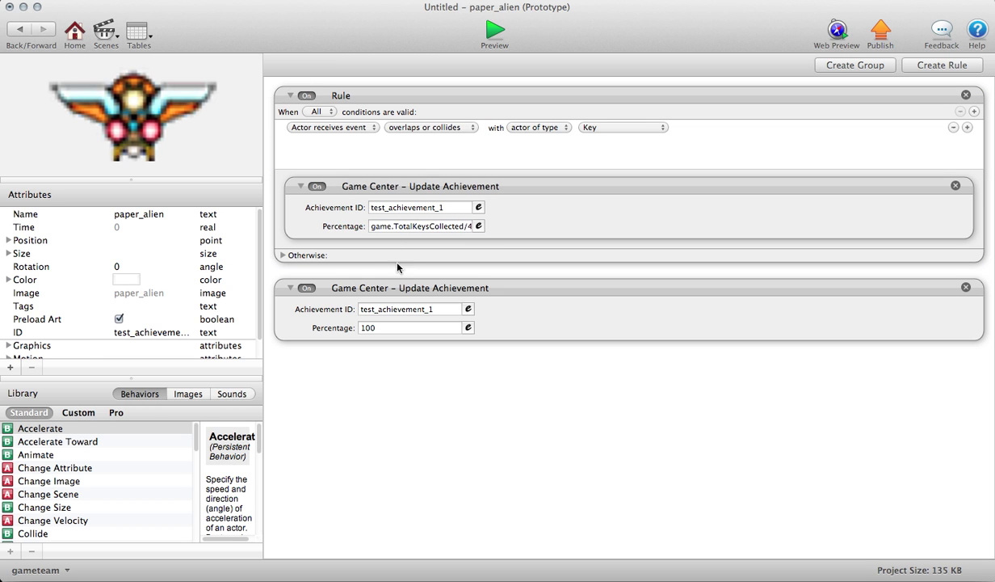
{"action": "left_click", "coordinate": [389, 283]}
{"action": "left_click", "coordinate": [290, 96]}
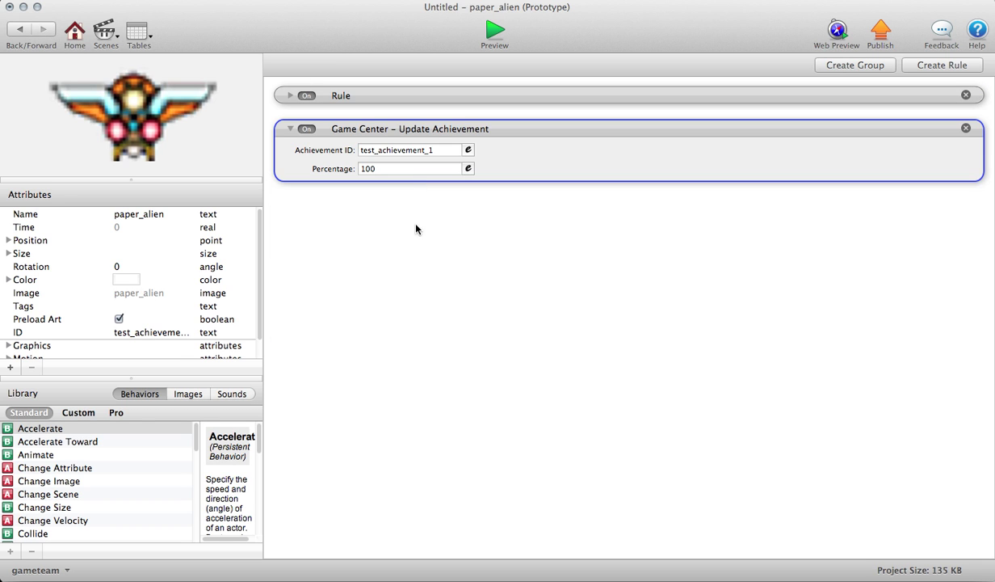
{"action": "double_click", "coordinate": [383, 170]}
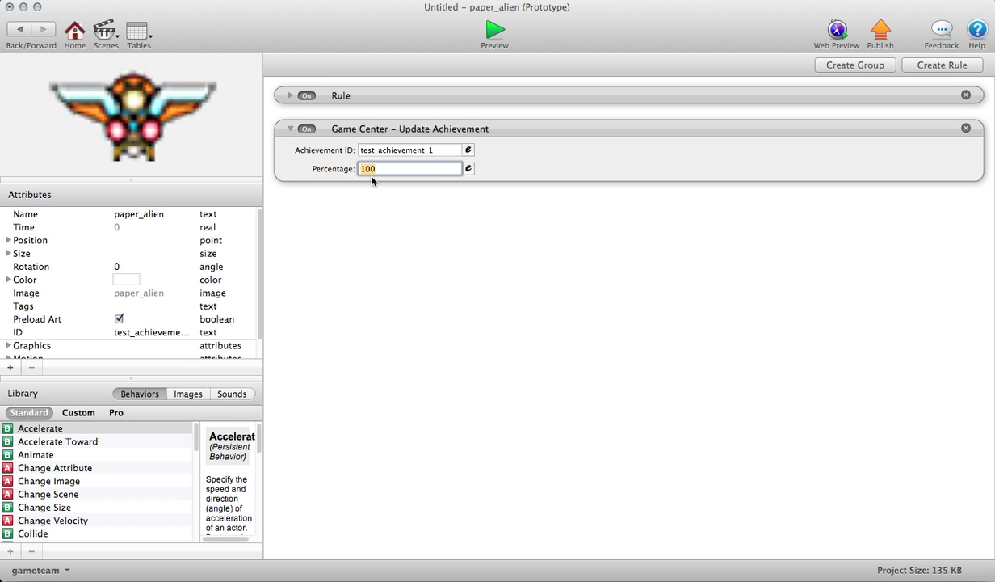
{"action": "left_click", "coordinate": [368, 166]}
{"action": "left_click", "coordinate": [389, 169]}
- Expand the Key-collision rule, commit the 100 Percentage, and open its expression editor
{"action": "left_click", "coordinate": [290, 95]}
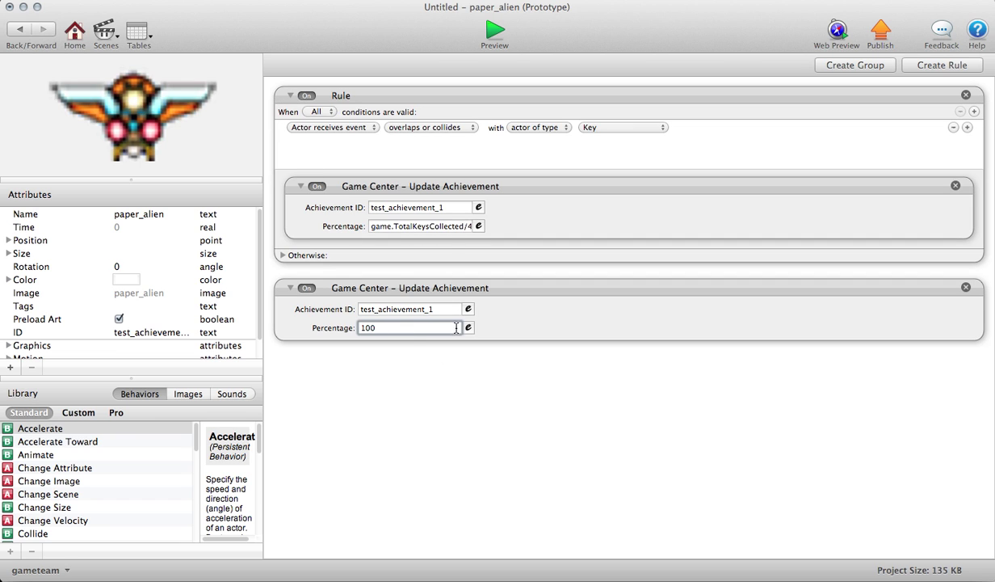
{"action": "left_click", "coordinate": [459, 370]}
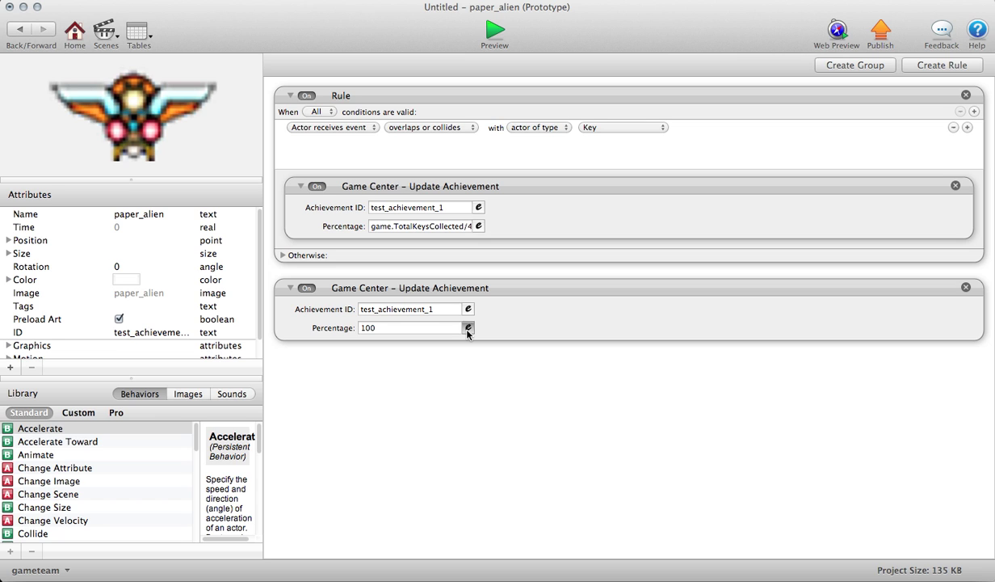
{"action": "left_click", "coordinate": [468, 328]}
{"action": "left_click_drag", "start_coordinate": [440, 331], "coordinate": [420, 355]}
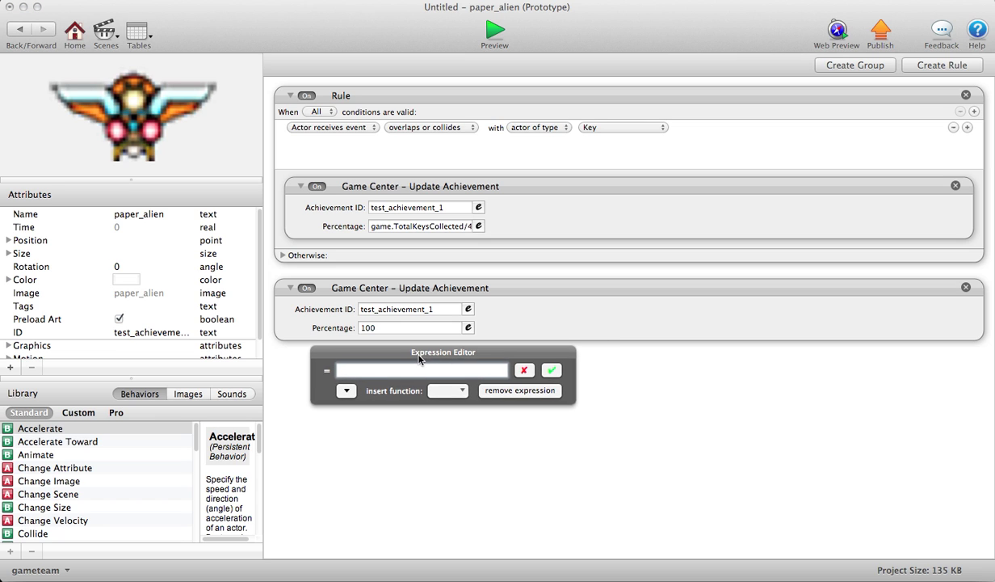
{"action": "left_click", "coordinate": [549, 372]}
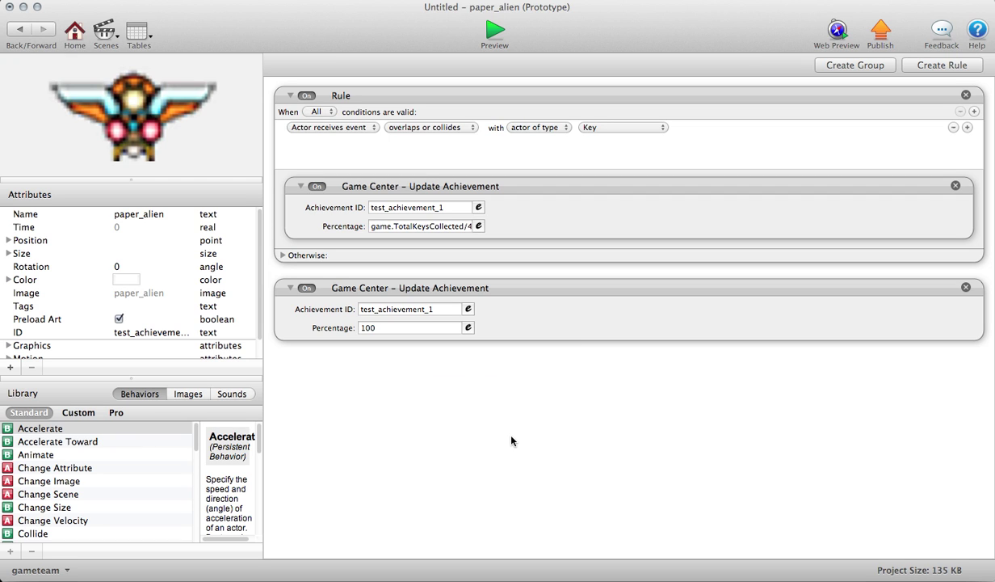